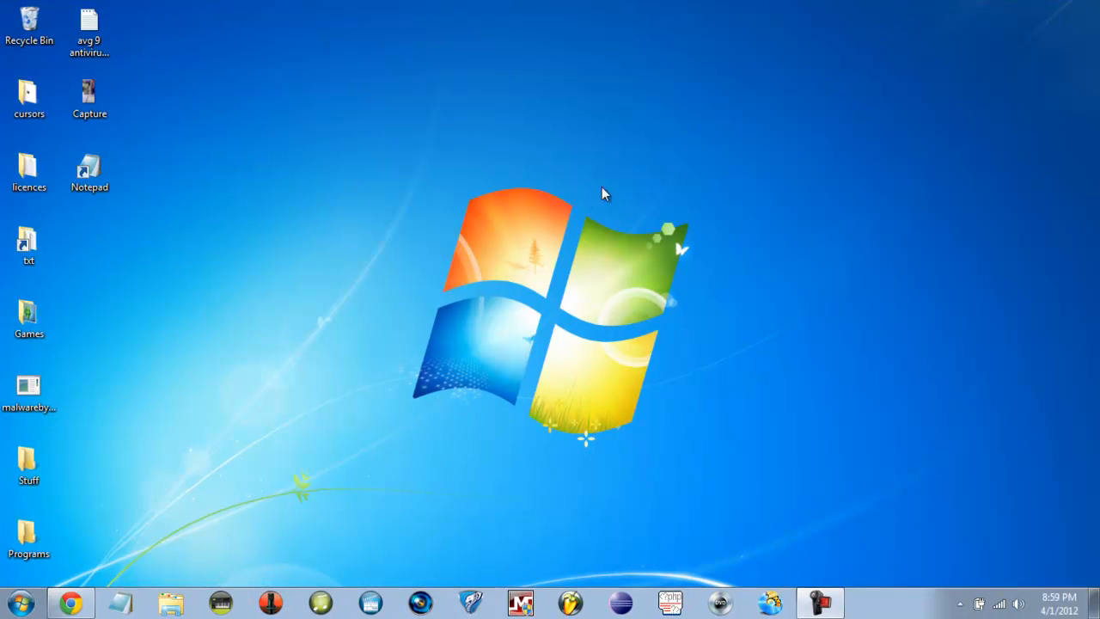
- Launch Sound Forge Pro and close the Explorer, Undo/Redo History and File Properties panes
left_click_drag(491, 223, 548, 297)
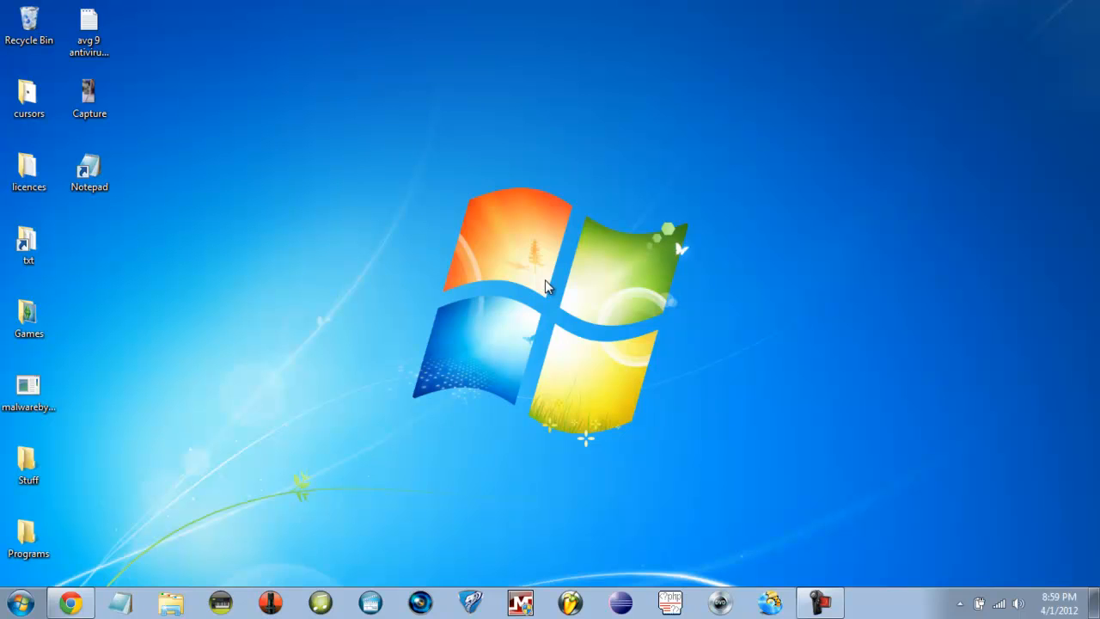
left_click_drag(547, 272, 498, 238)
left_click(258, 604)
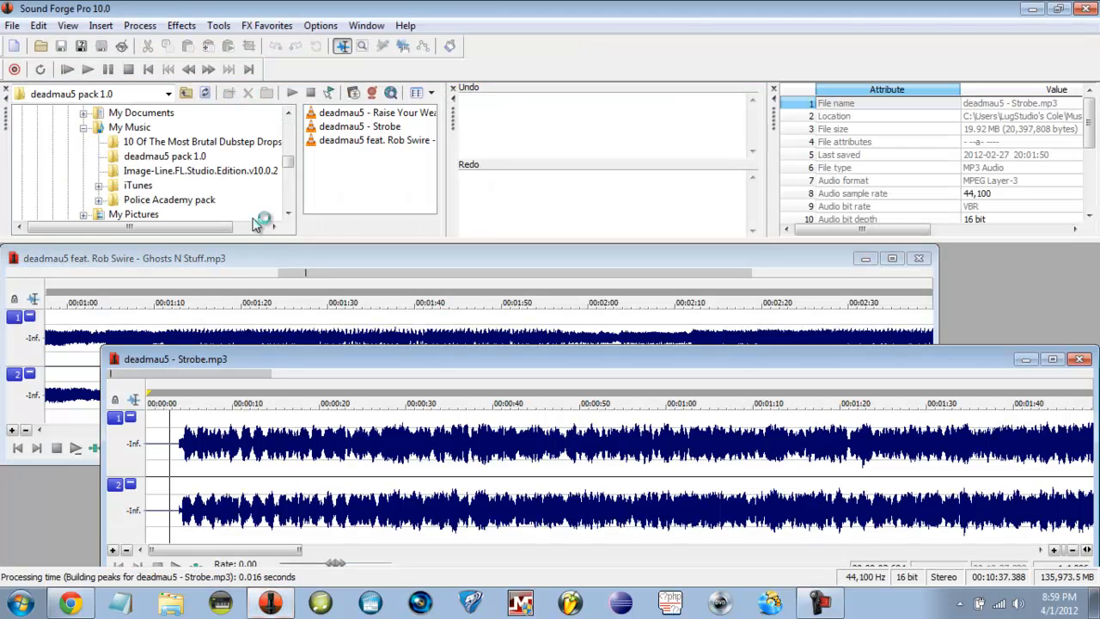
left_click(7, 88)
left_click(6, 88)
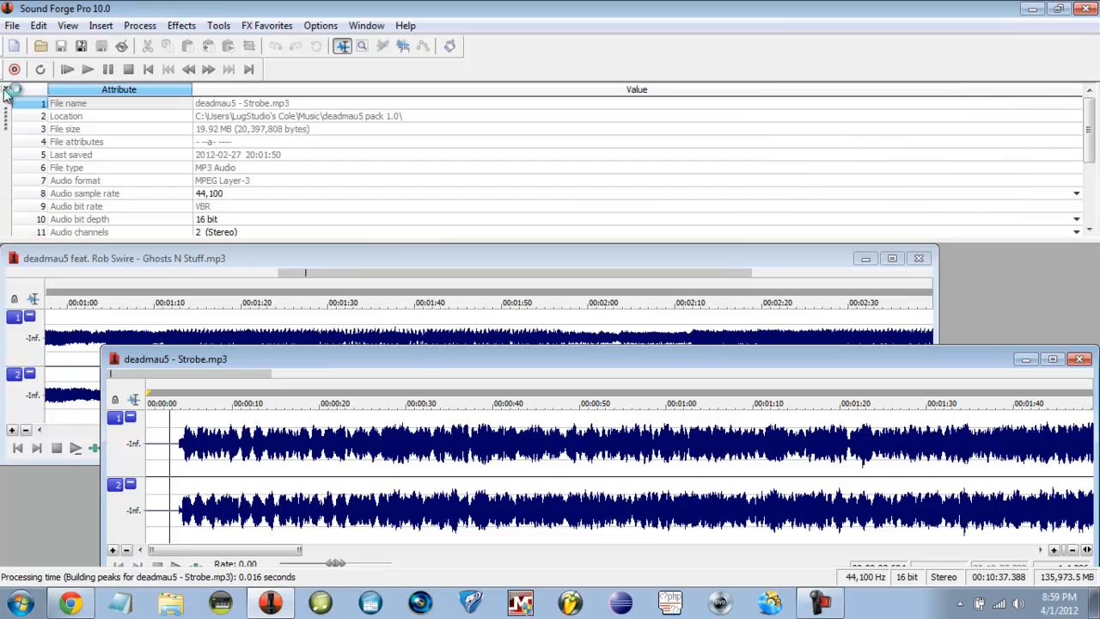
left_click(7, 88)
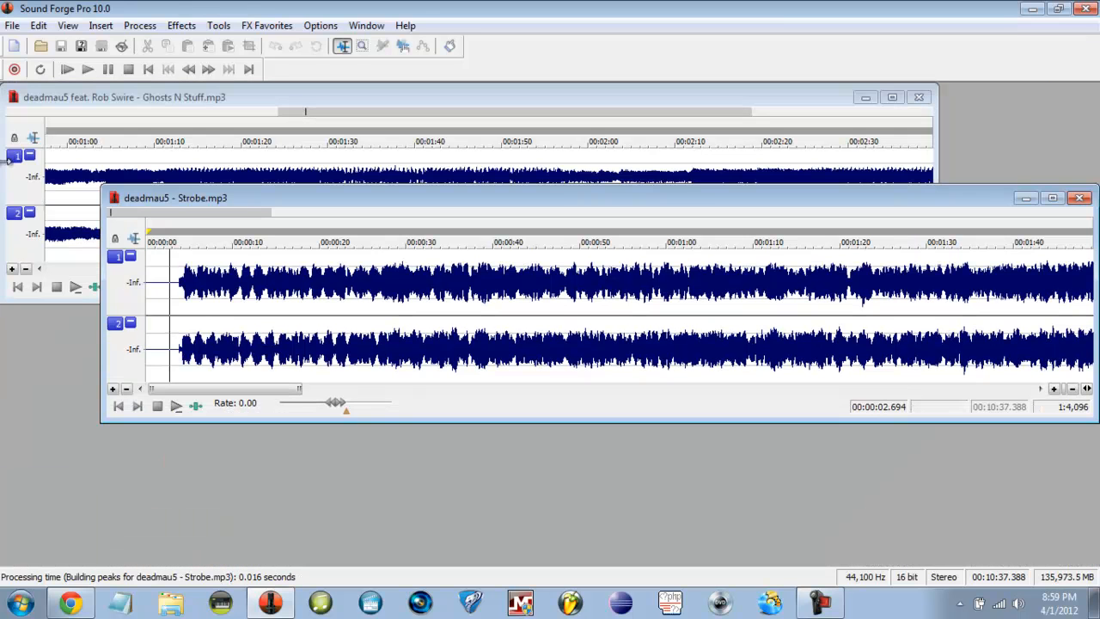
- Close the Strobe.mp3 and Ghosts N Stuff song windows
left_click_drag(142, 214, 79, 206)
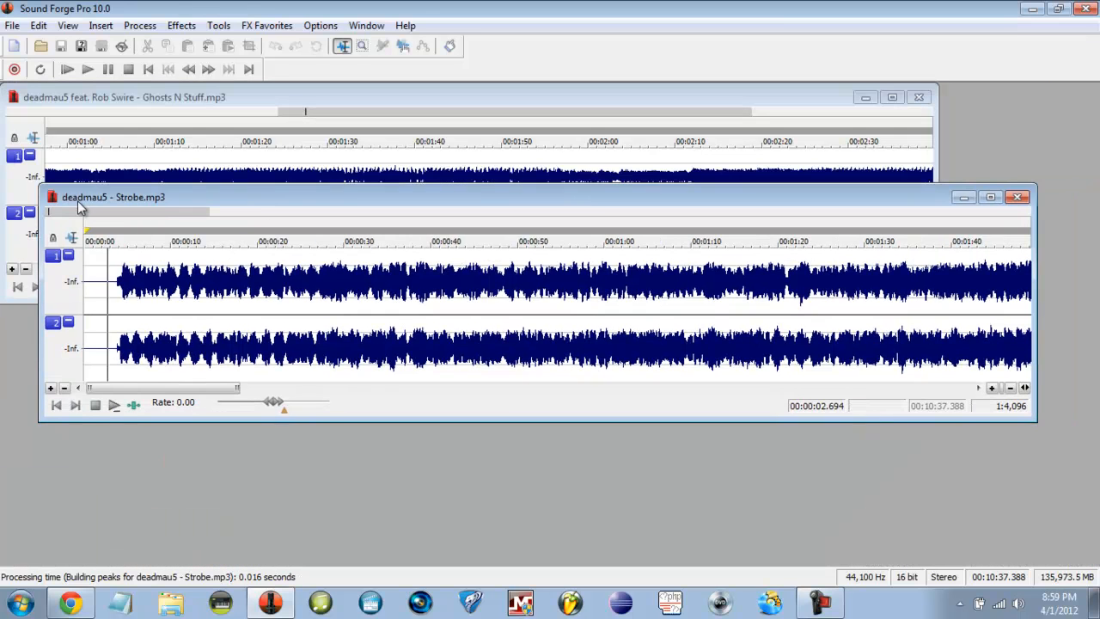
left_click(1016, 196)
left_click(918, 97)
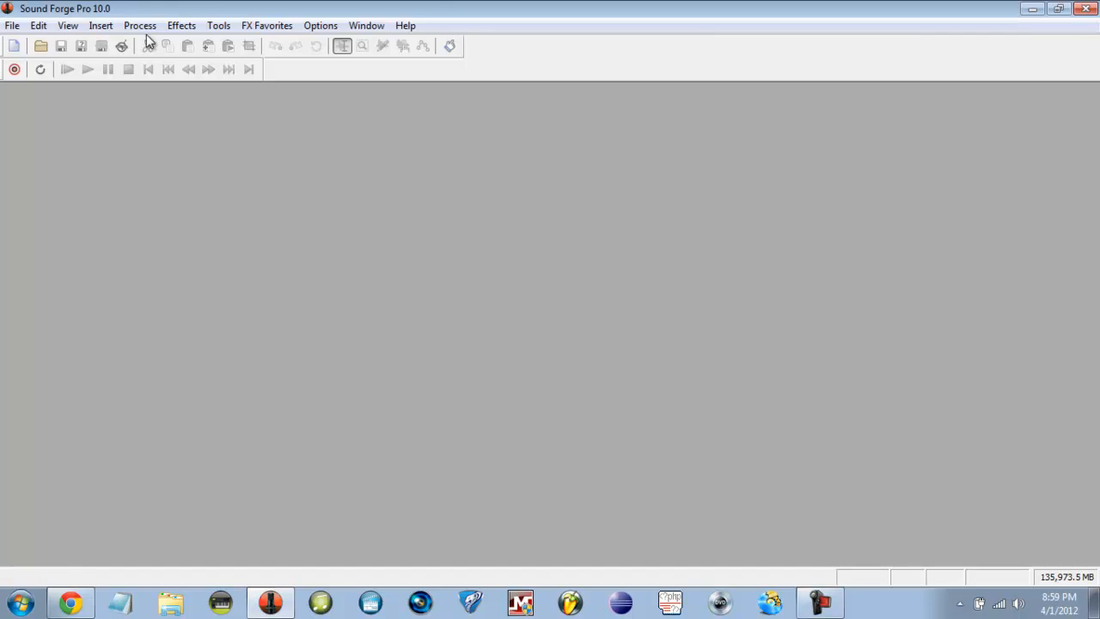
- Show the Explorer pane, dock it across the top and make it shorter
left_click(72, 31)
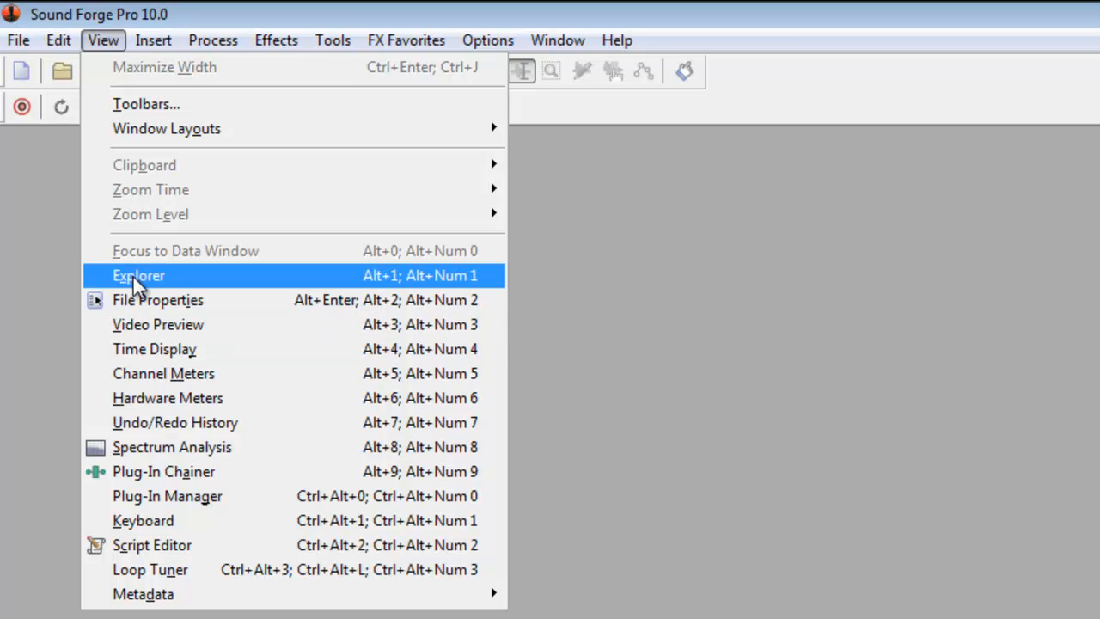
left_click(133, 275)
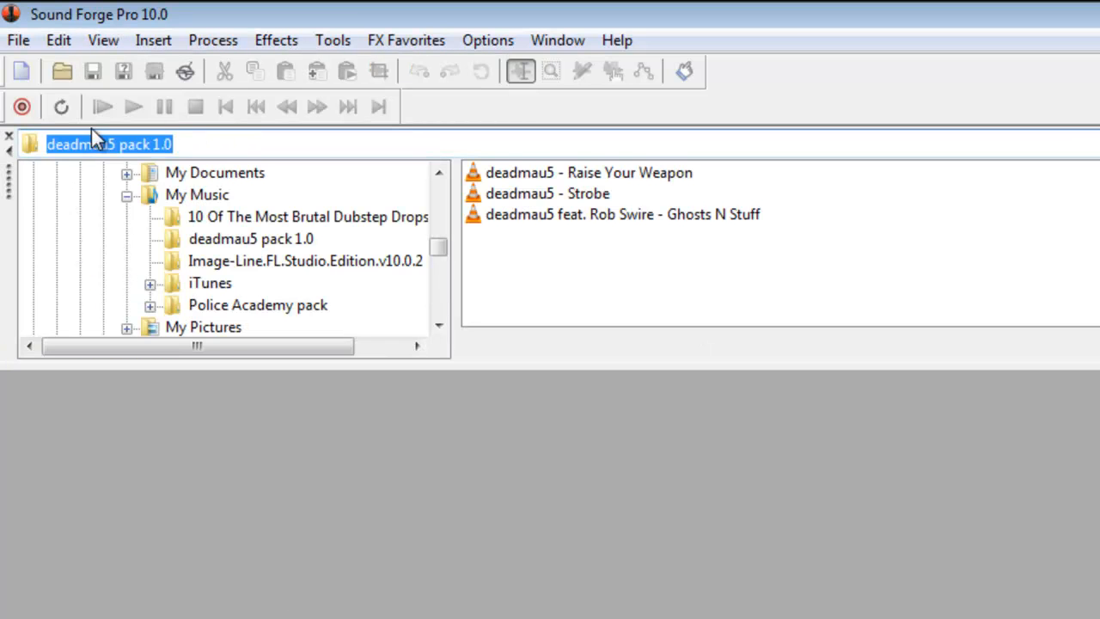
left_click_drag(7, 224, 32, 147)
left_click_drag(209, 56, 86, 0)
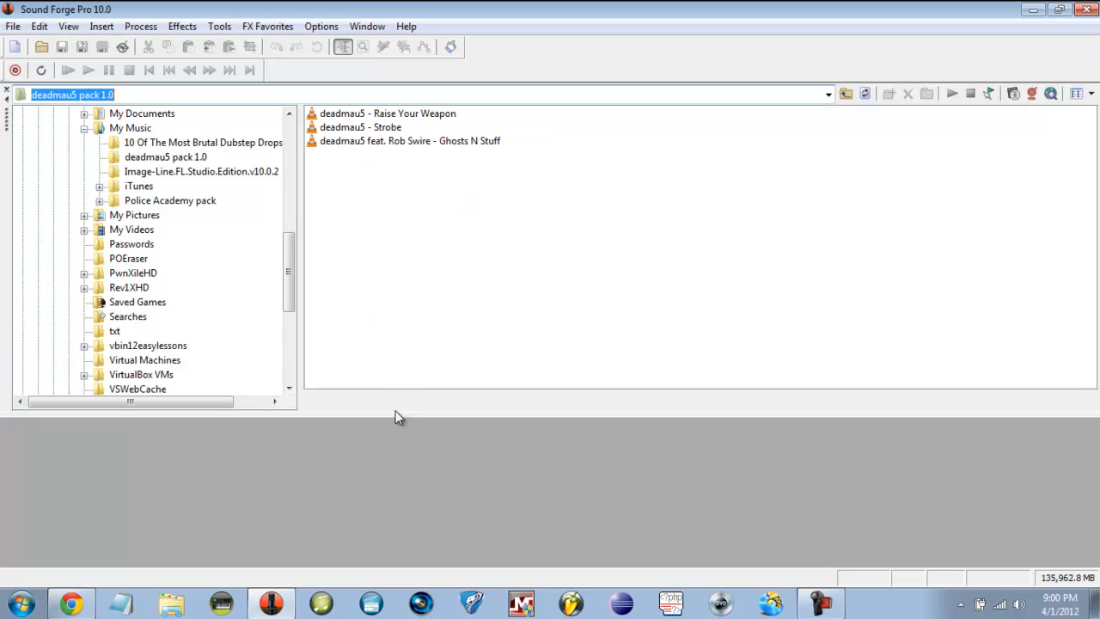
left_click_drag(395, 412, 396, 253)
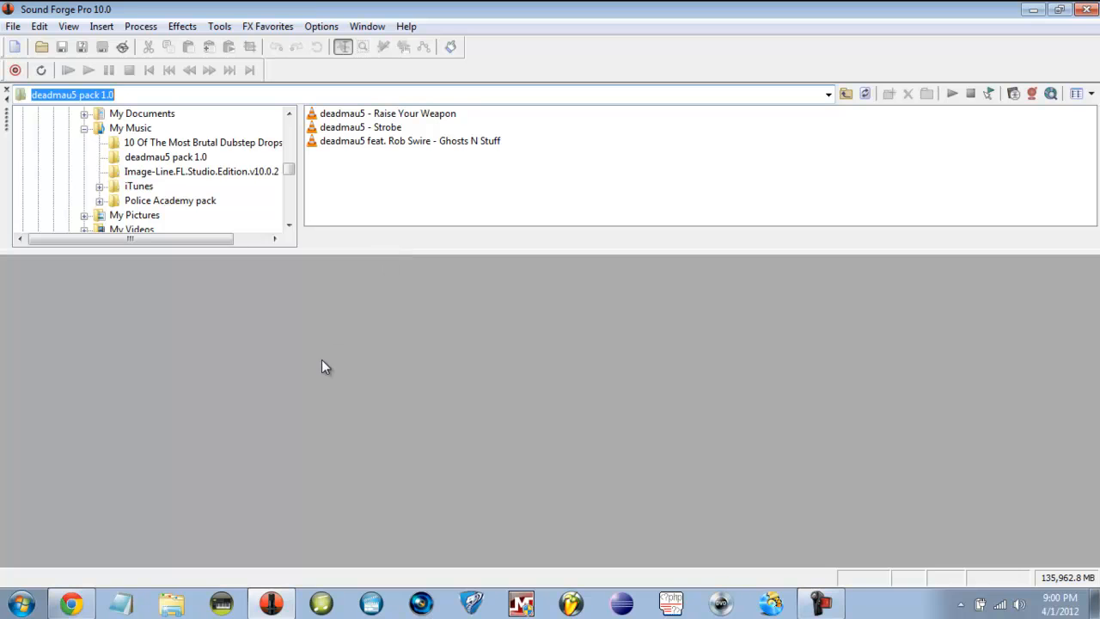
- Show the File Properties pane beside the Explorer and widen the Explorer's file list
left_click(67, 29)
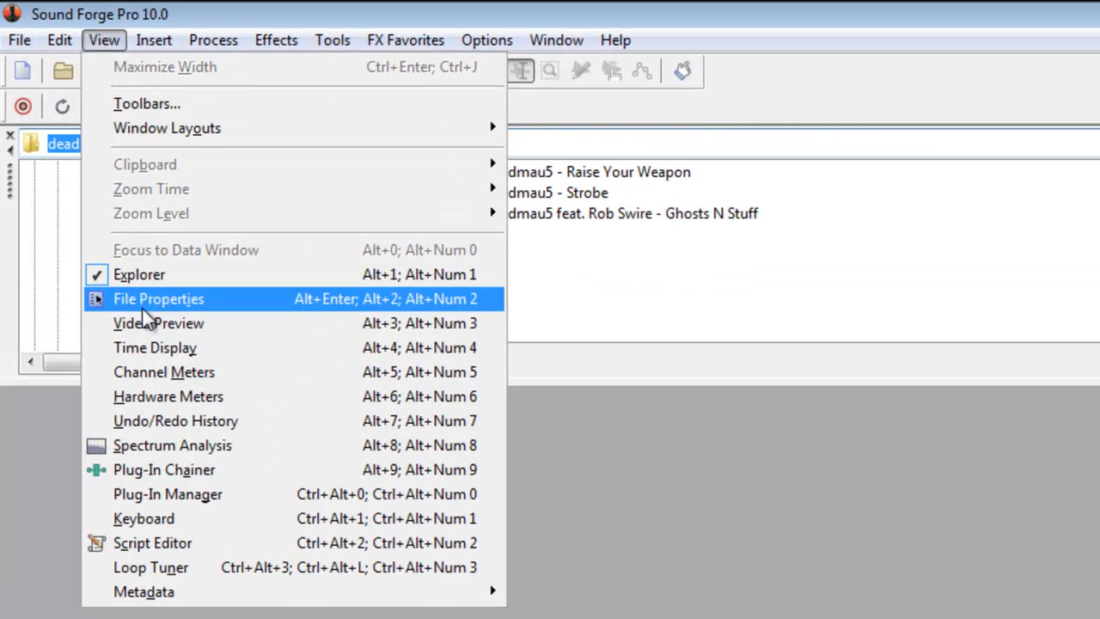
left_click(146, 306)
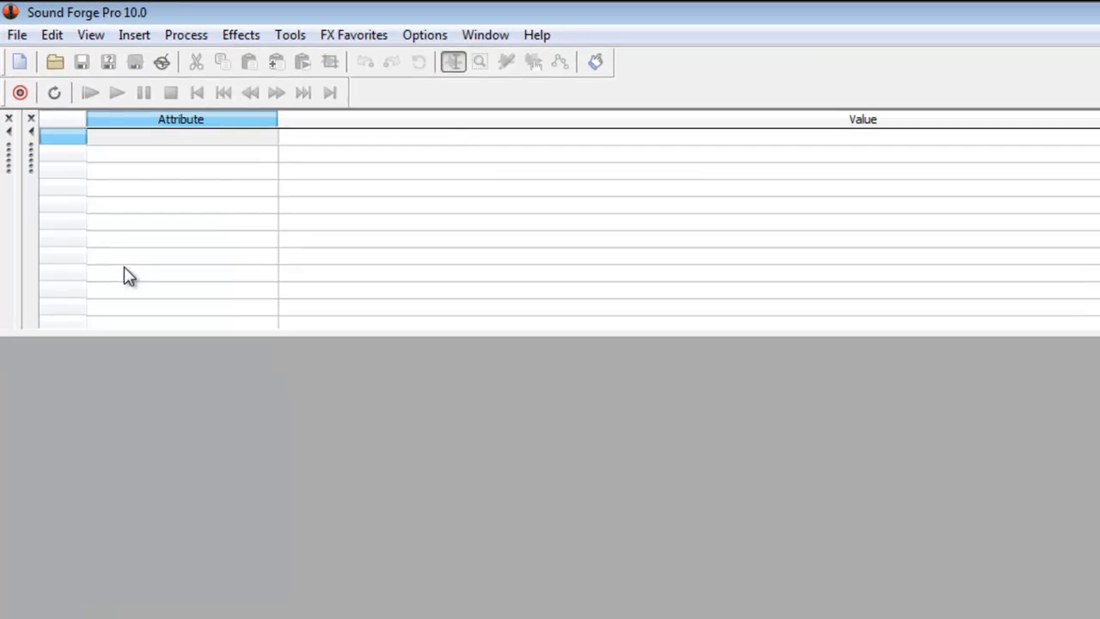
left_click_drag(26, 205, 272, 207)
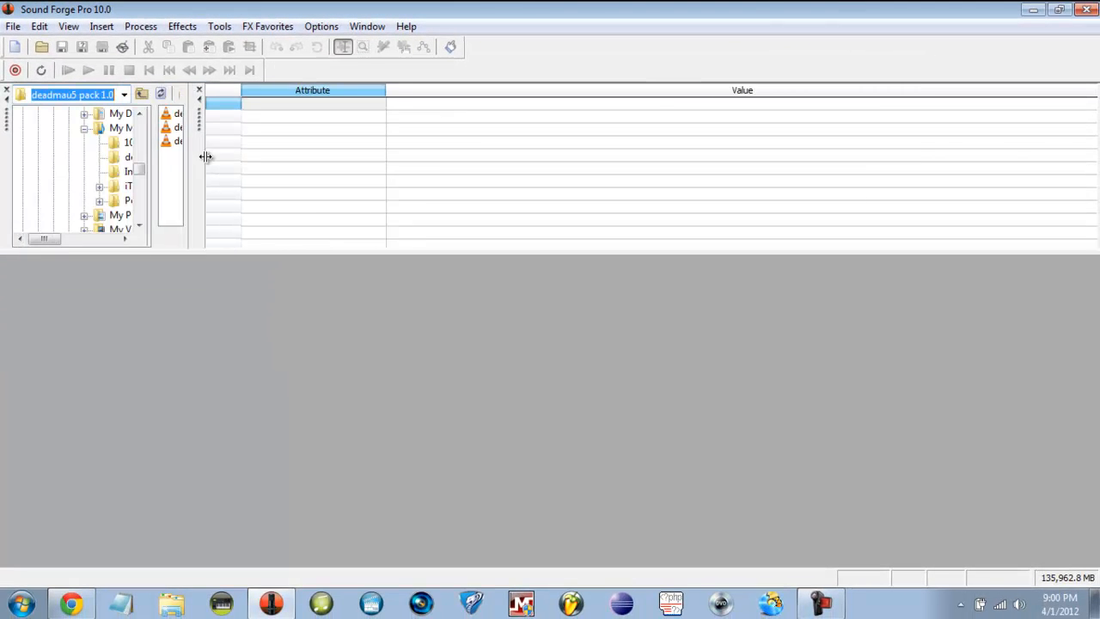
left_click_drag(205, 157, 747, 171)
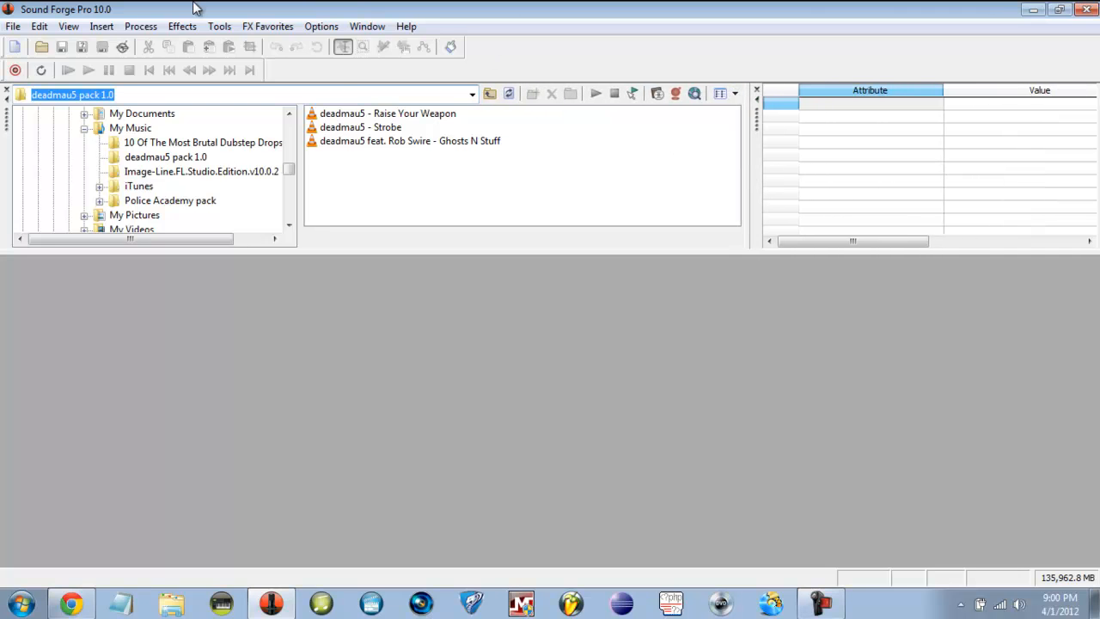
- Add the Undo/Redo History pane and re-expand and widen the Explorer file list
left_click(69, 26)
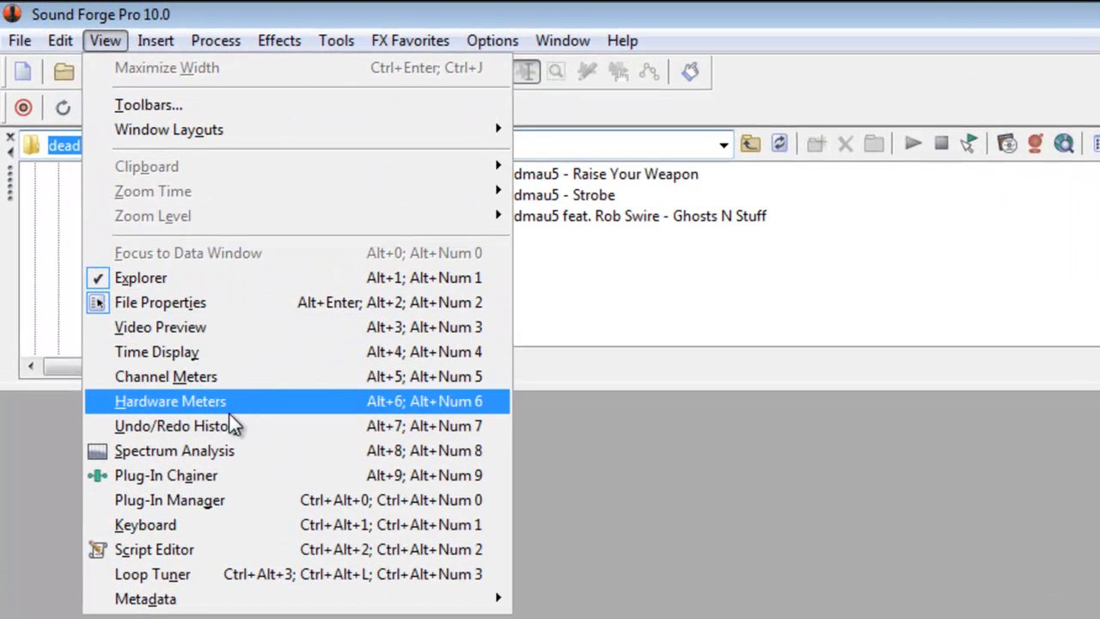
left_click(225, 425)
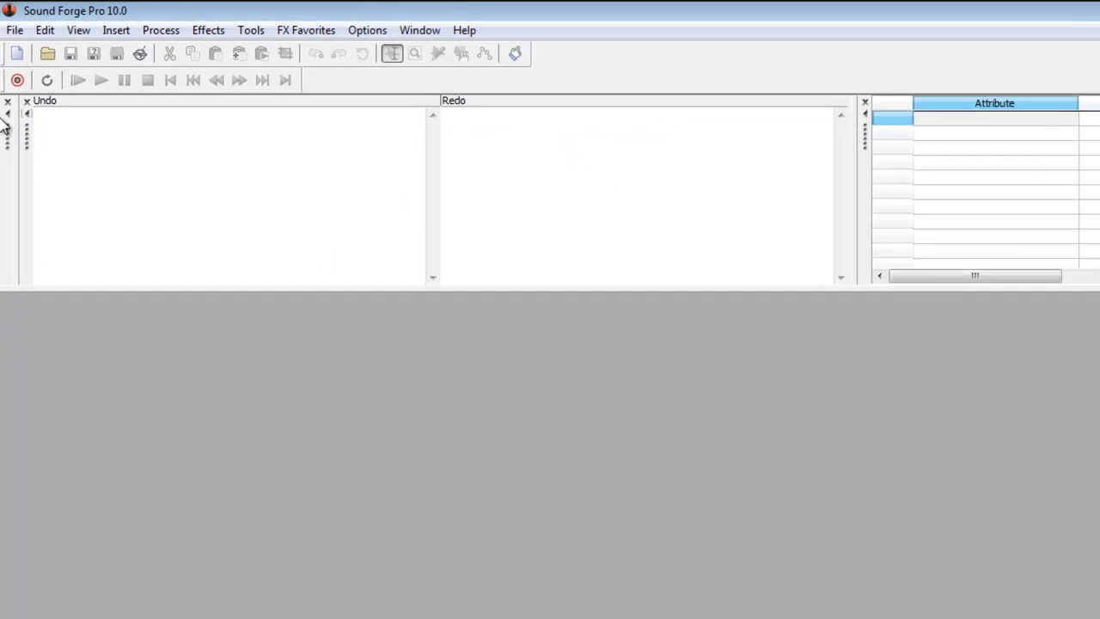
left_click_drag(14, 158, 491, 173)
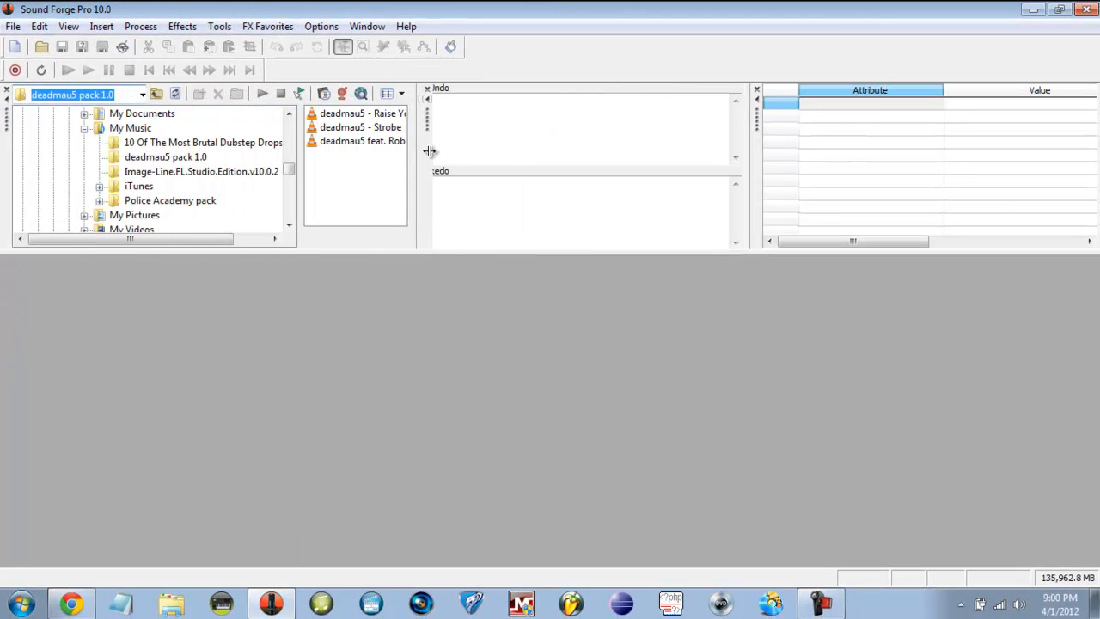
left_click_drag(428, 151, 516, 161)
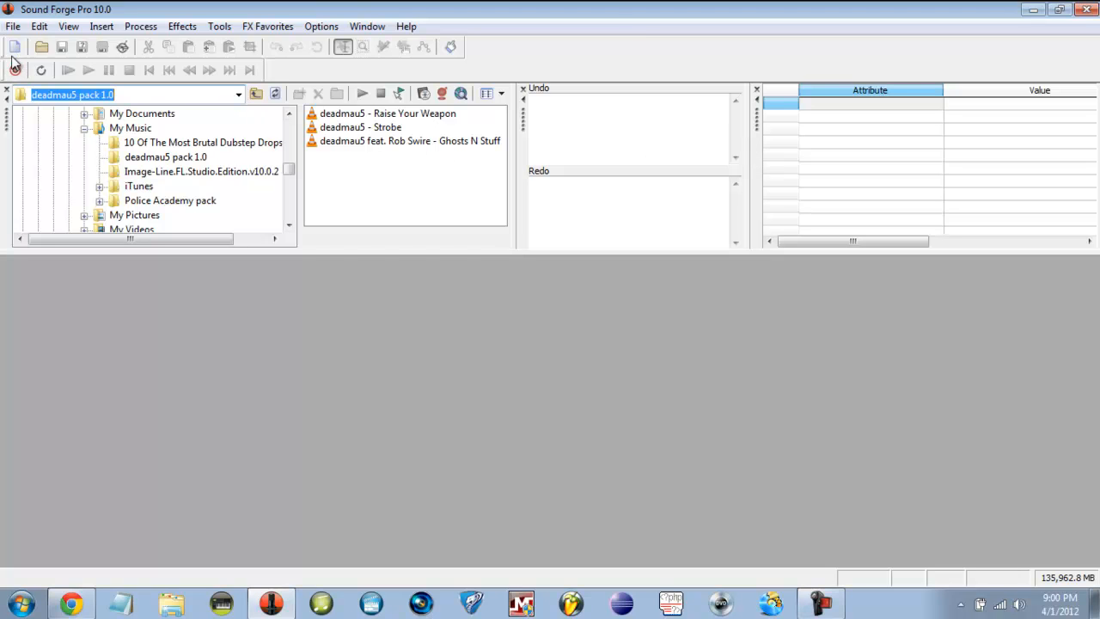
- Start a new file and check the 44,100 Hz sample rate and 16-bit depth
left_click(13, 27)
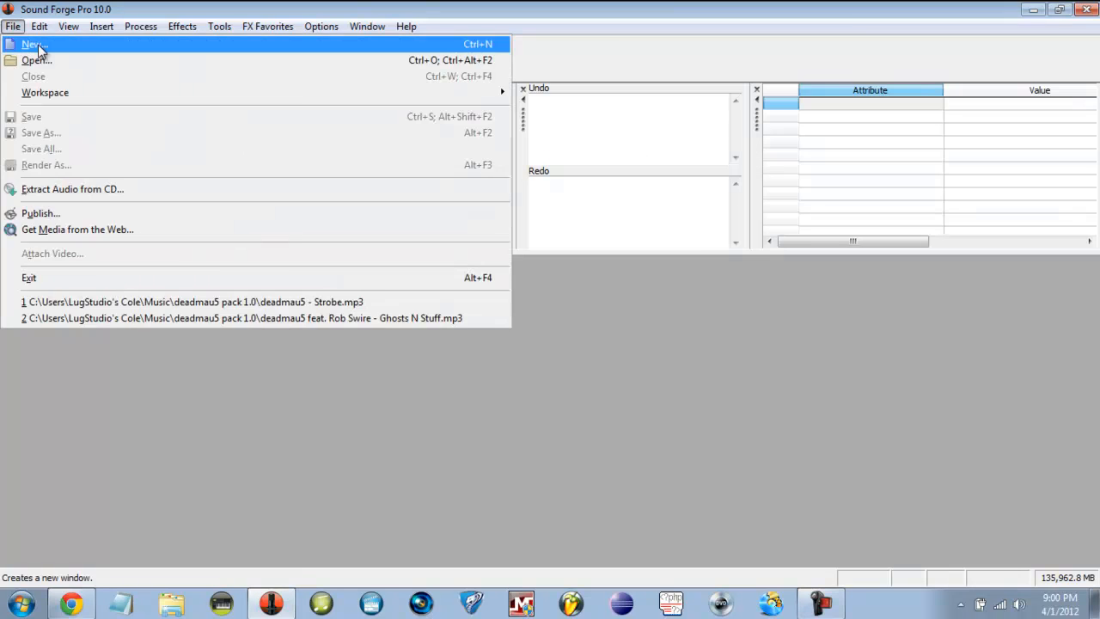
left_click(38, 42)
left_click_drag(501, 165, 504, 280)
left_click(579, 296)
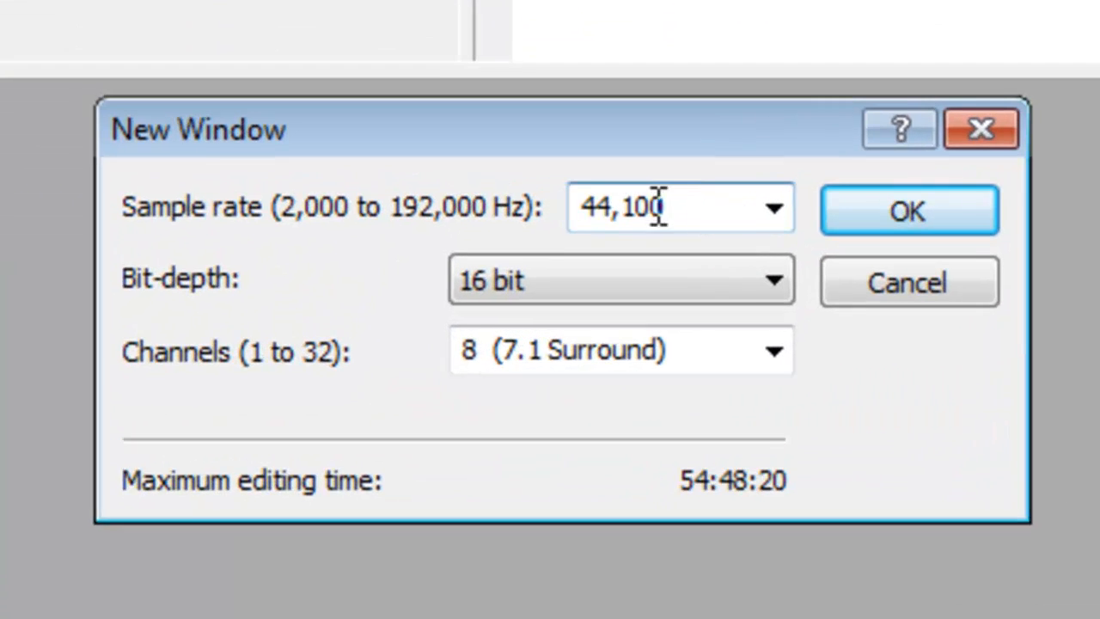
left_click_drag(658, 207, 461, 175)
left_click_drag(691, 198, 387, 177)
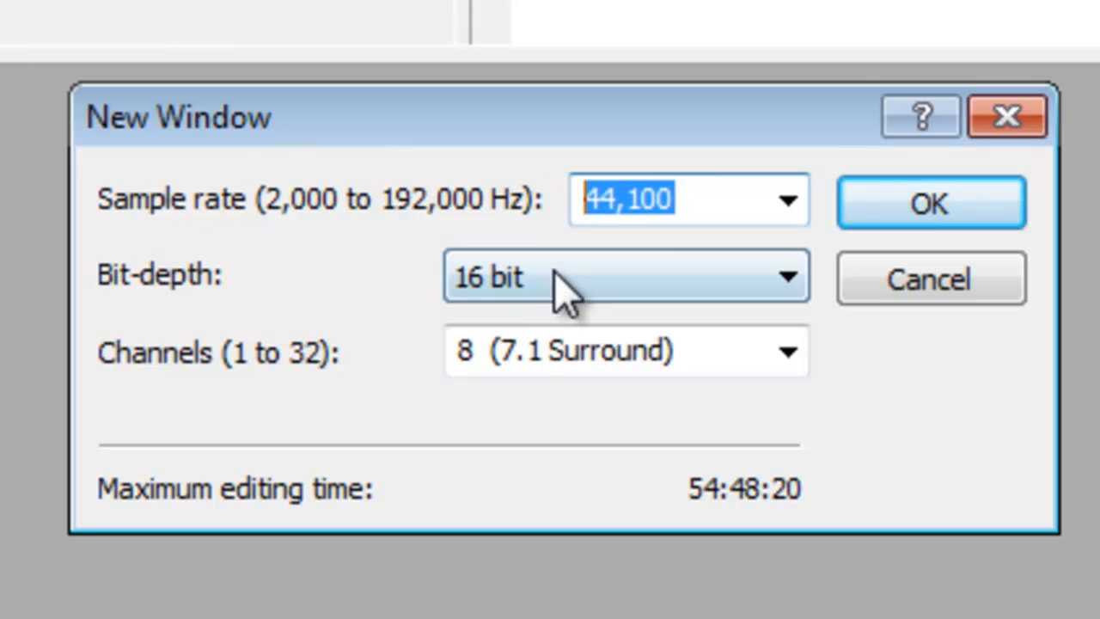
left_click(563, 288)
left_click(675, 201)
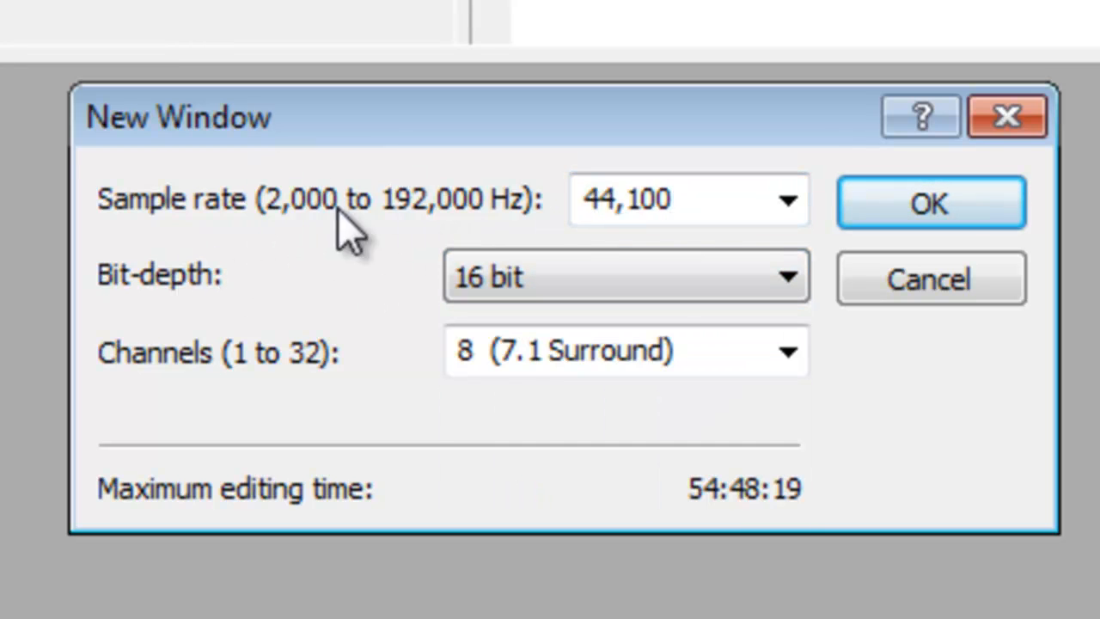
- Re-examine the 44,100 Hz sample rate value, keeping 16-bit depth
double_click(590, 206)
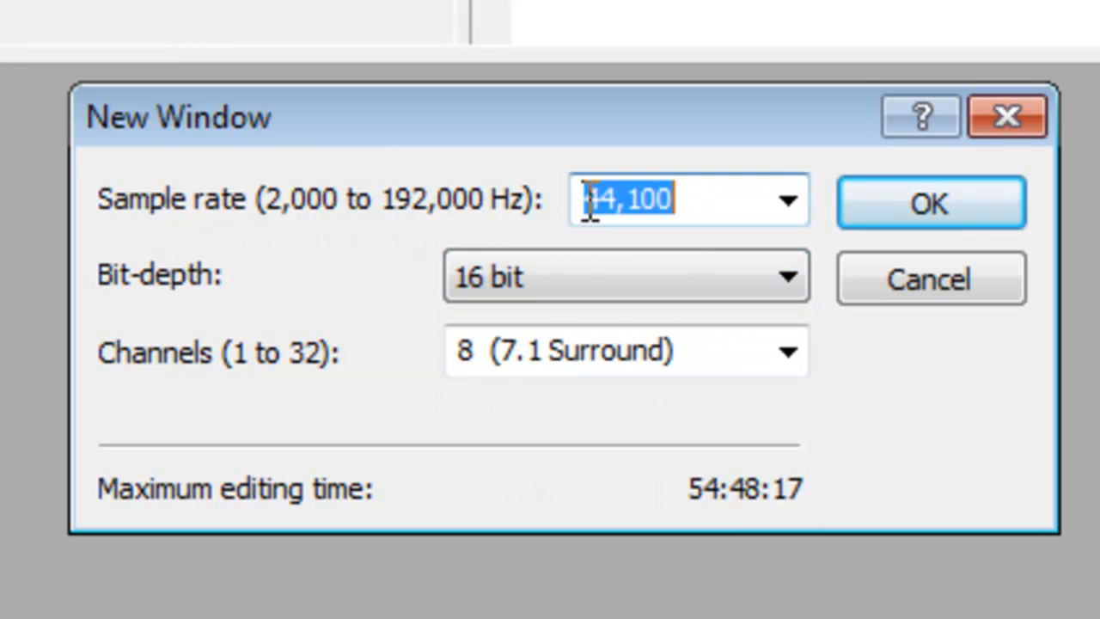
left_click(617, 208)
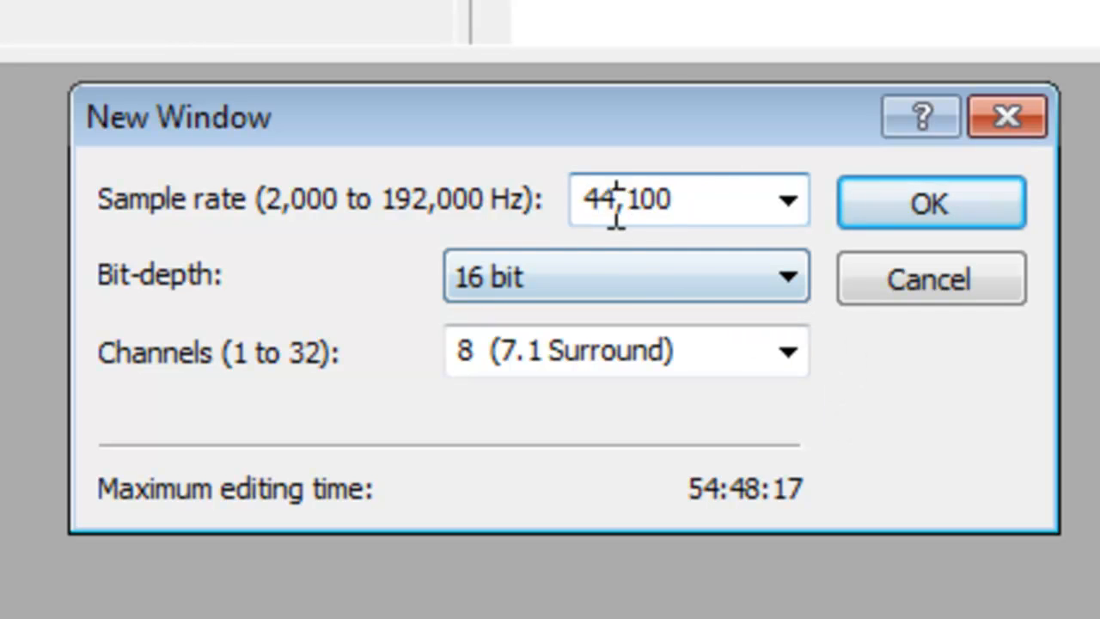
key("Right")
key("Right")
key("Right")
key("Right")
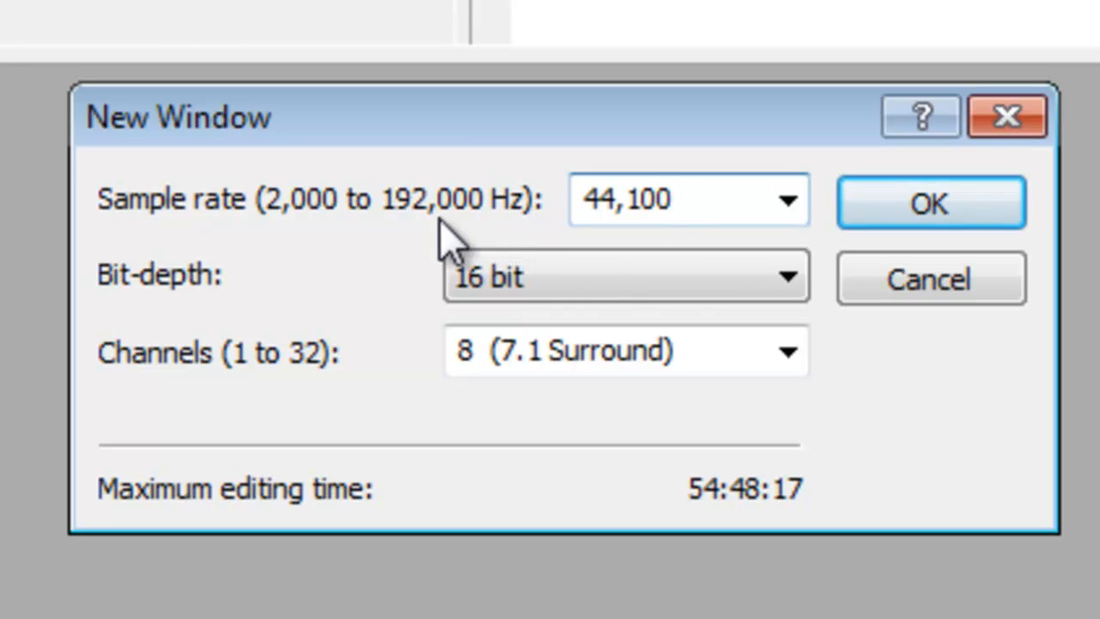
left_click(663, 191)
left_click(712, 292)
left_click(633, 270)
double_click(604, 191)
left_click(699, 202)
- Choose 8 (7.1 Surround) channels, create the file, and place Sound 1 under the panes
left_click(792, 365)
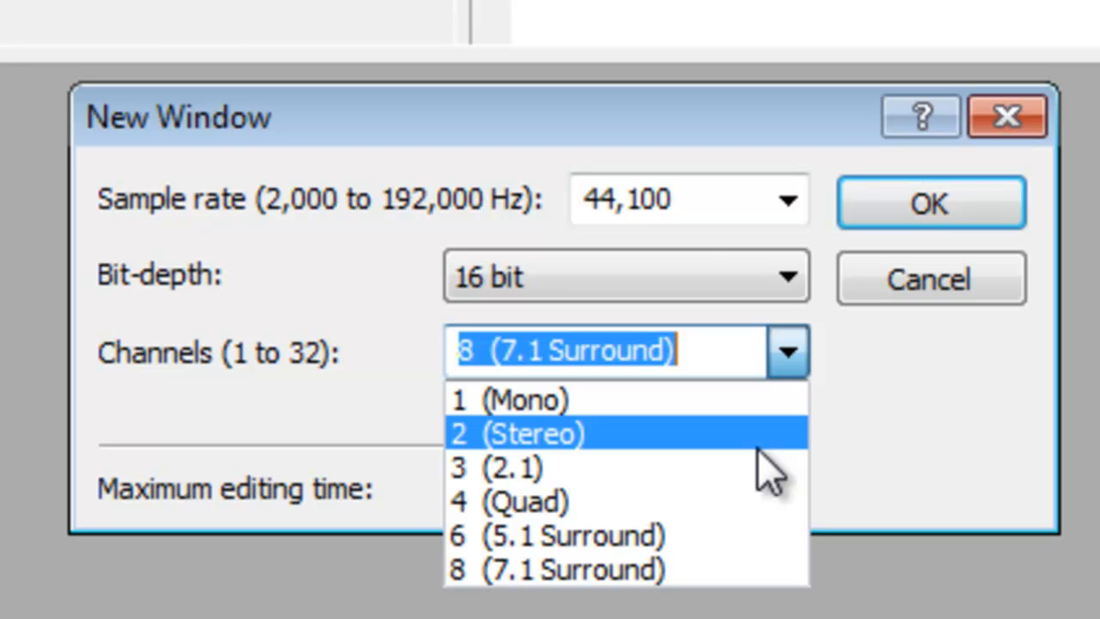
left_click(489, 579)
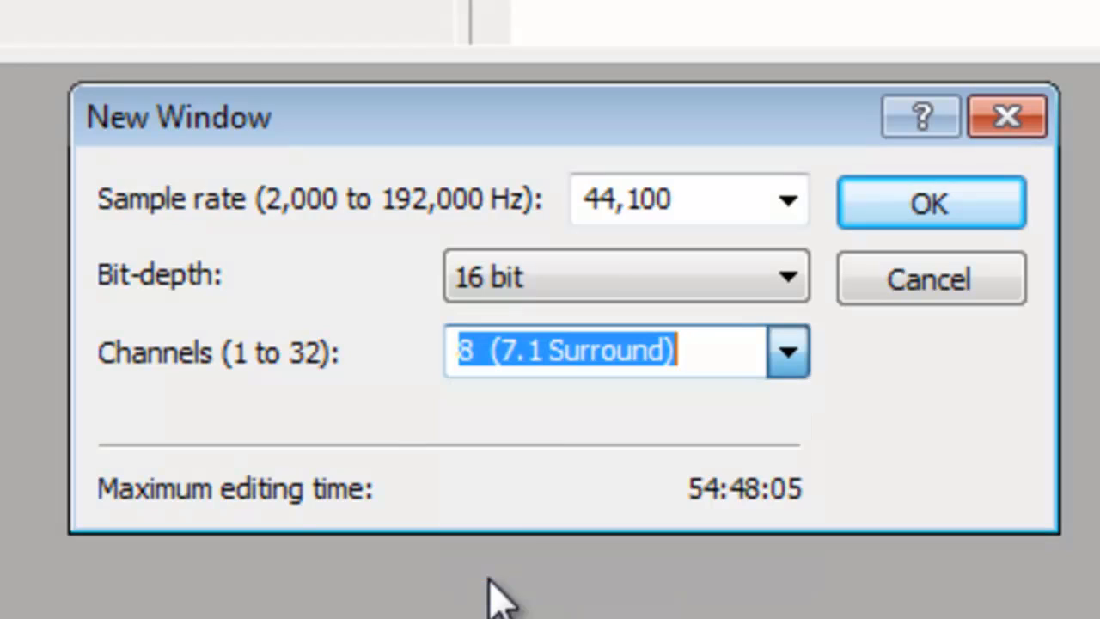
left_click(790, 365)
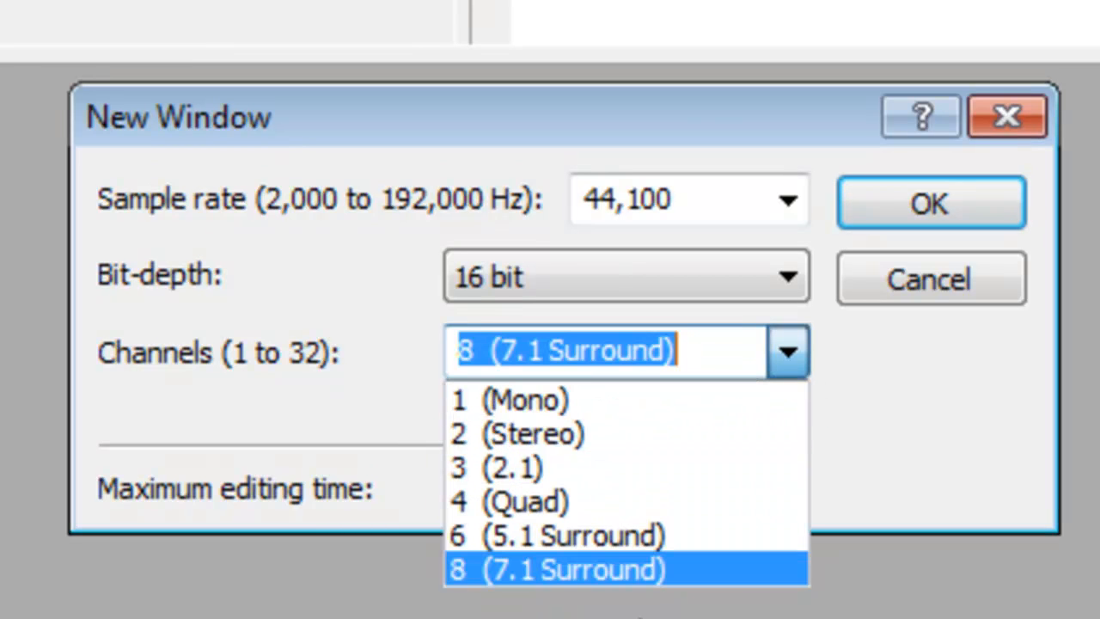
left_click(550, 574)
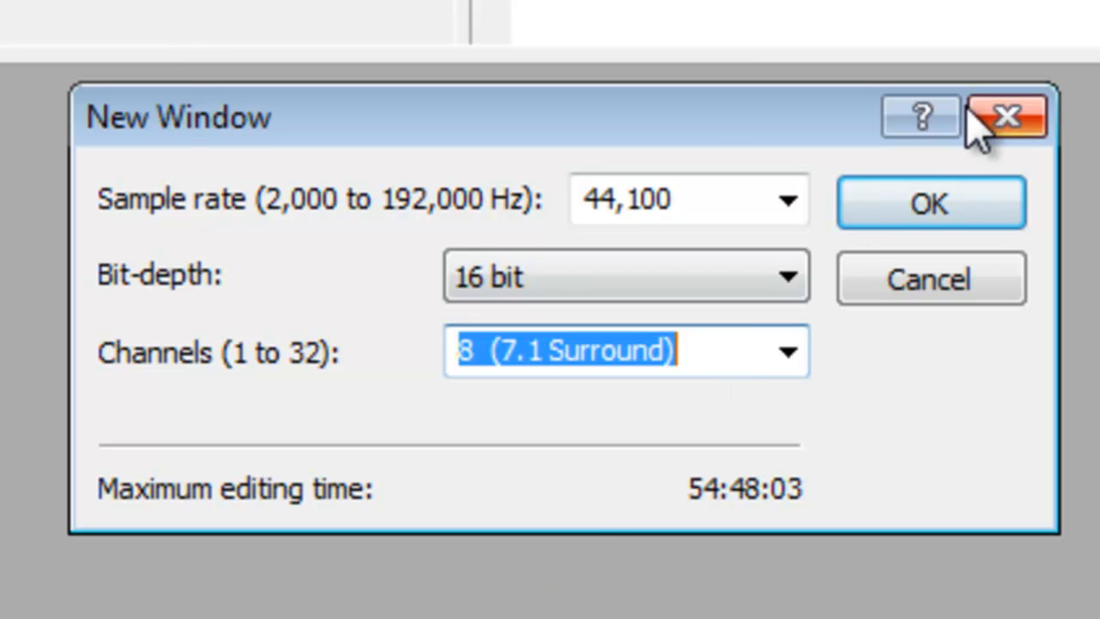
left_click(928, 211)
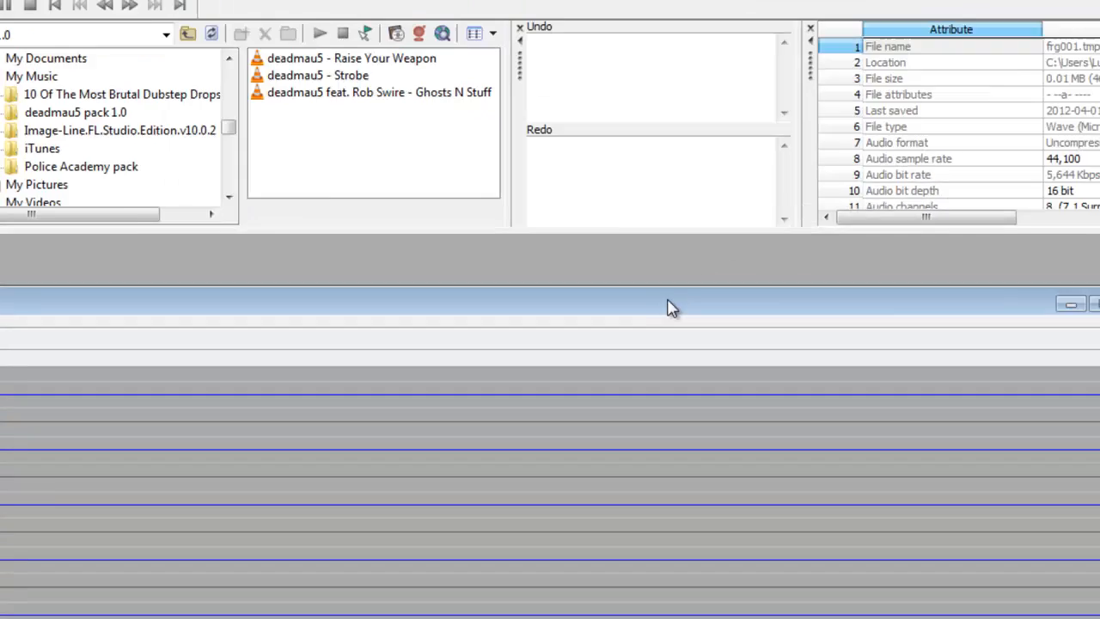
left_click_drag(671, 308, 638, 255)
left_click_drag(1096, 566, 658, 287)
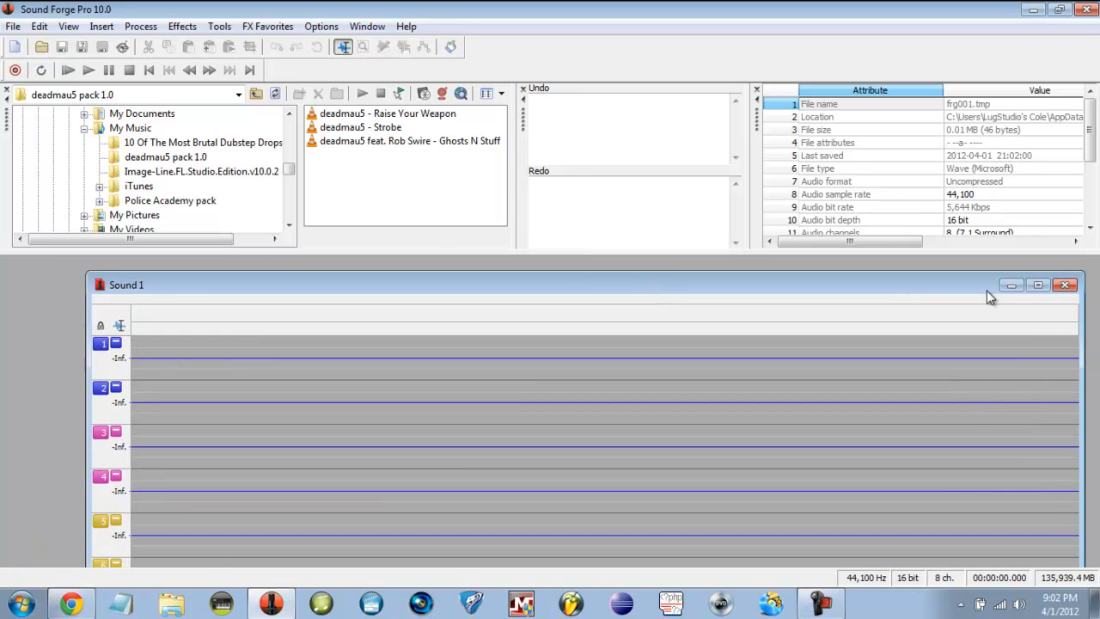
- Maximize Sound 1 to show all eight channels and select the Strobe song in the Explorer
double_click(987, 291)
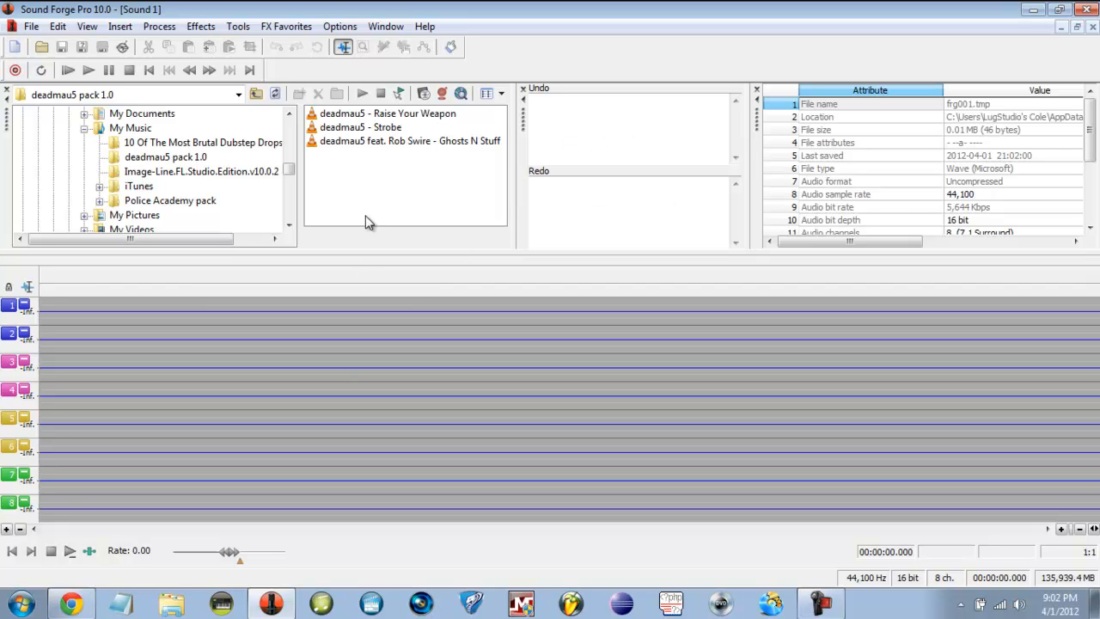
left_click(370, 129)
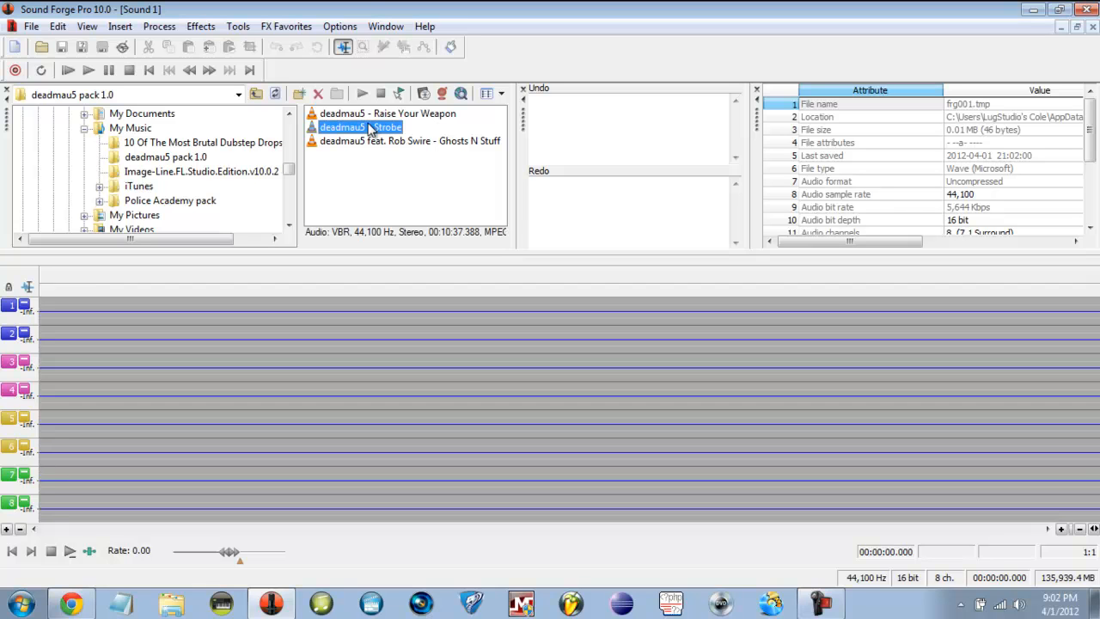
left_click(383, 213)
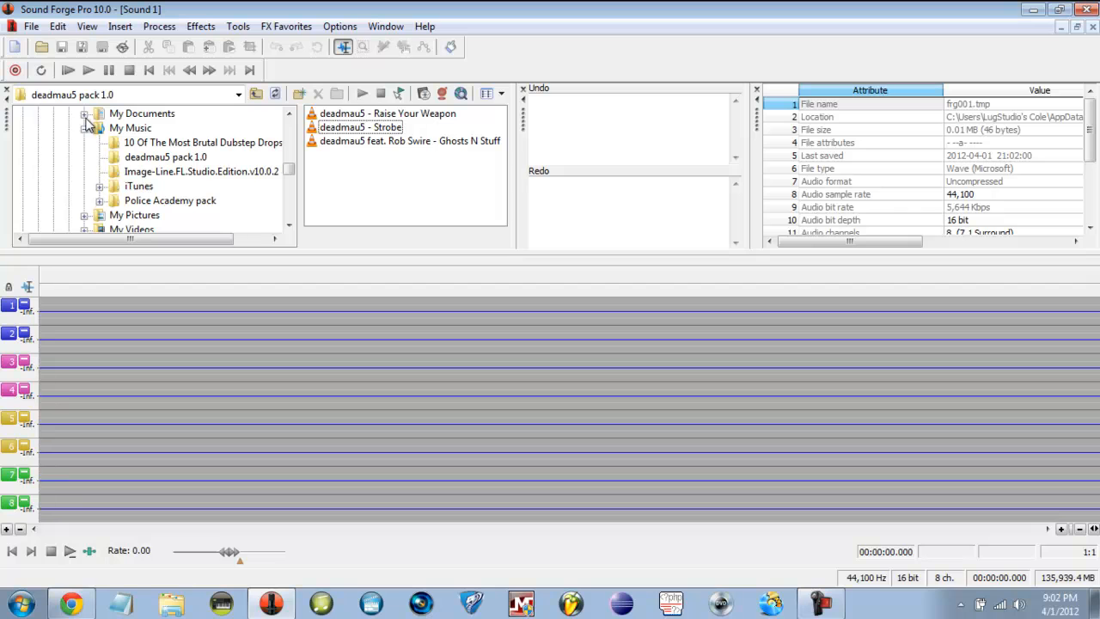
left_click(361, 132)
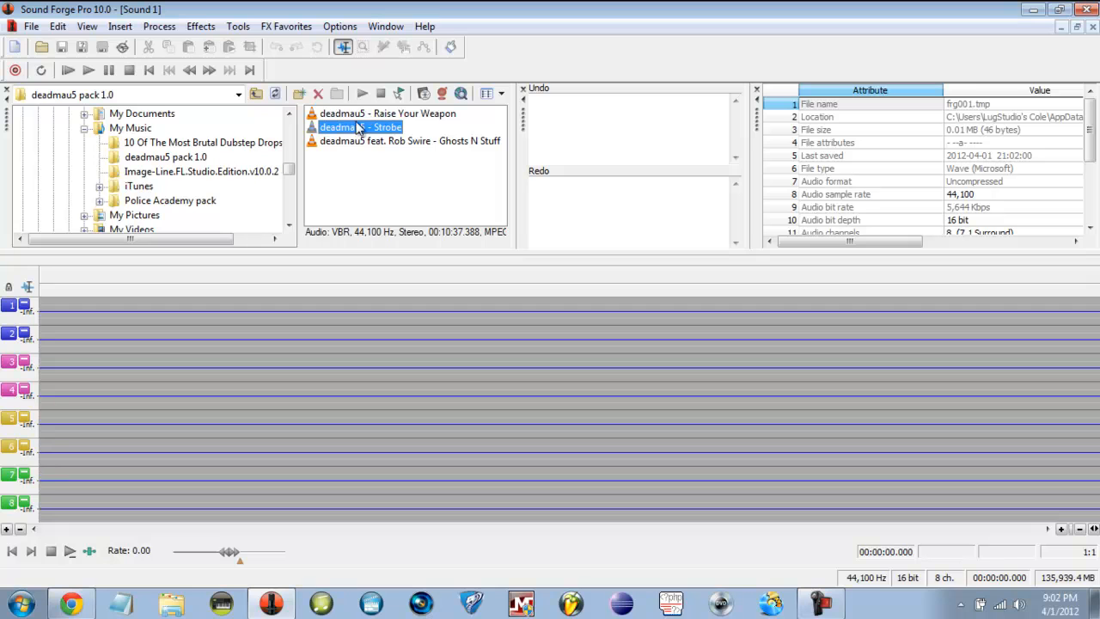
- Drop Ghosts N Stuff onto channels 1–2, mixing at source 2.34 dB and destination 6.00 dB
left_click_drag(361, 142, 73, 320)
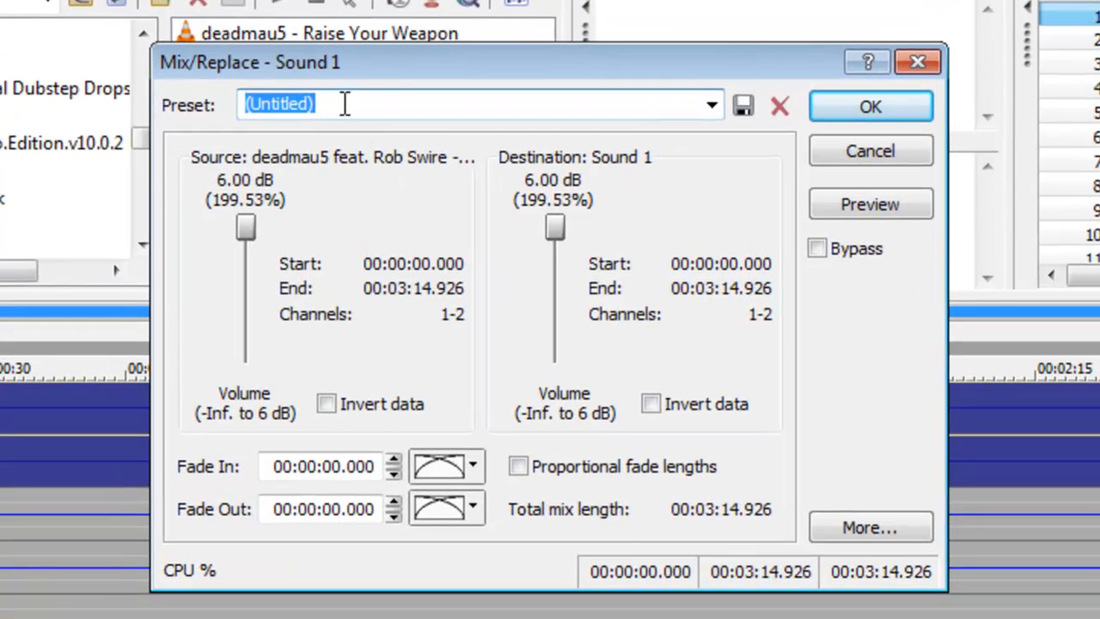
left_click(425, 110)
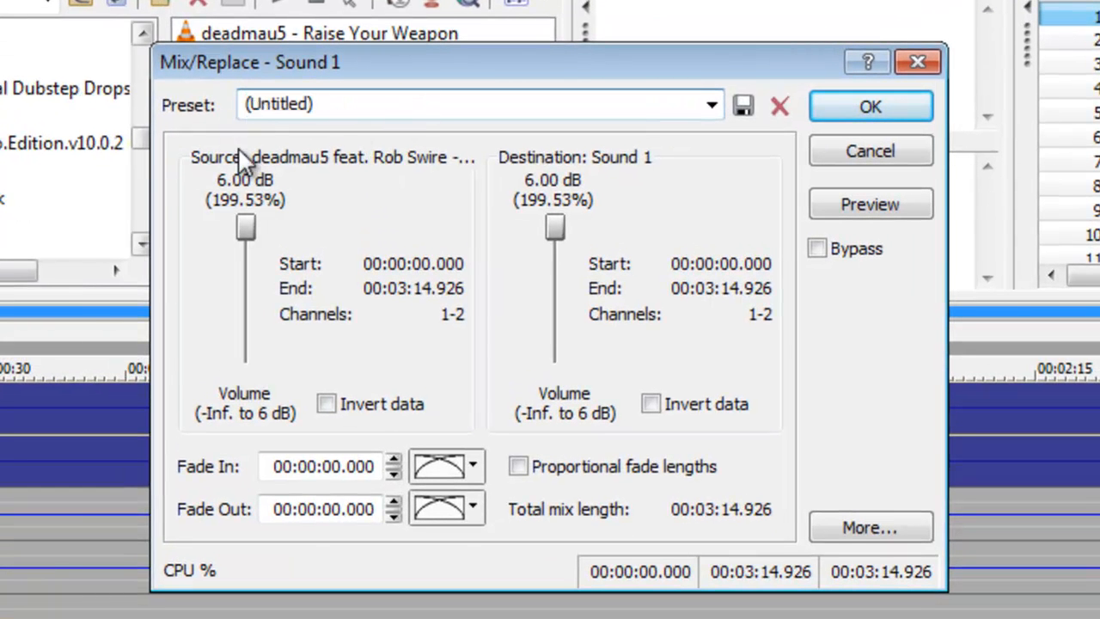
mouse_move(245, 228)
left_mouse_down()
mouse_move(252, 316)
mouse_move(260, 224)
left_mouse_up()
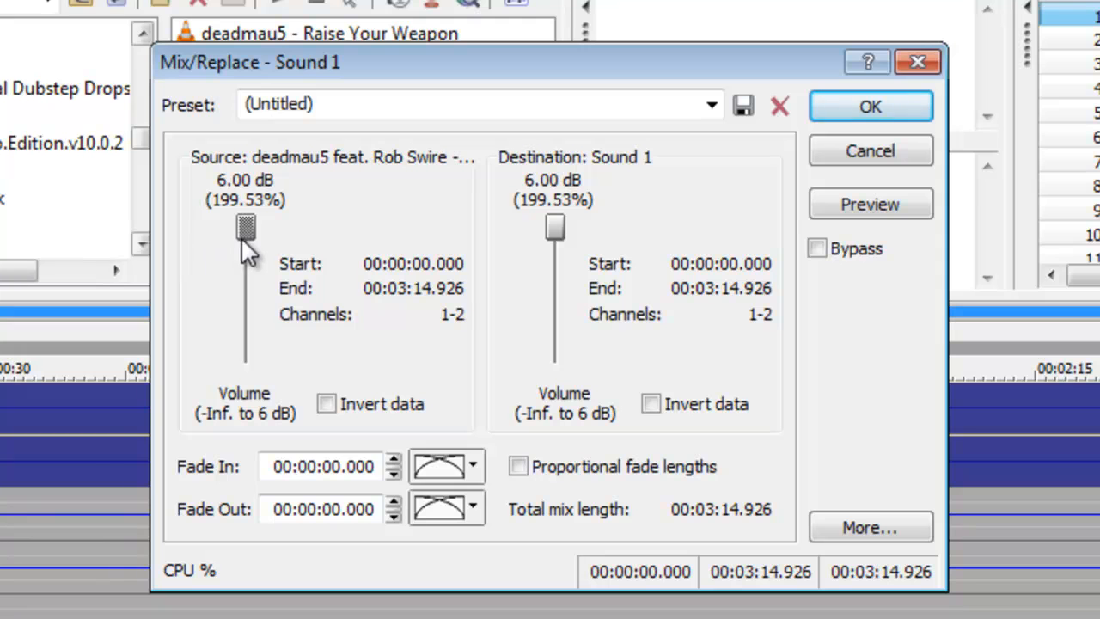
left_click_drag(244, 243, 226, 411)
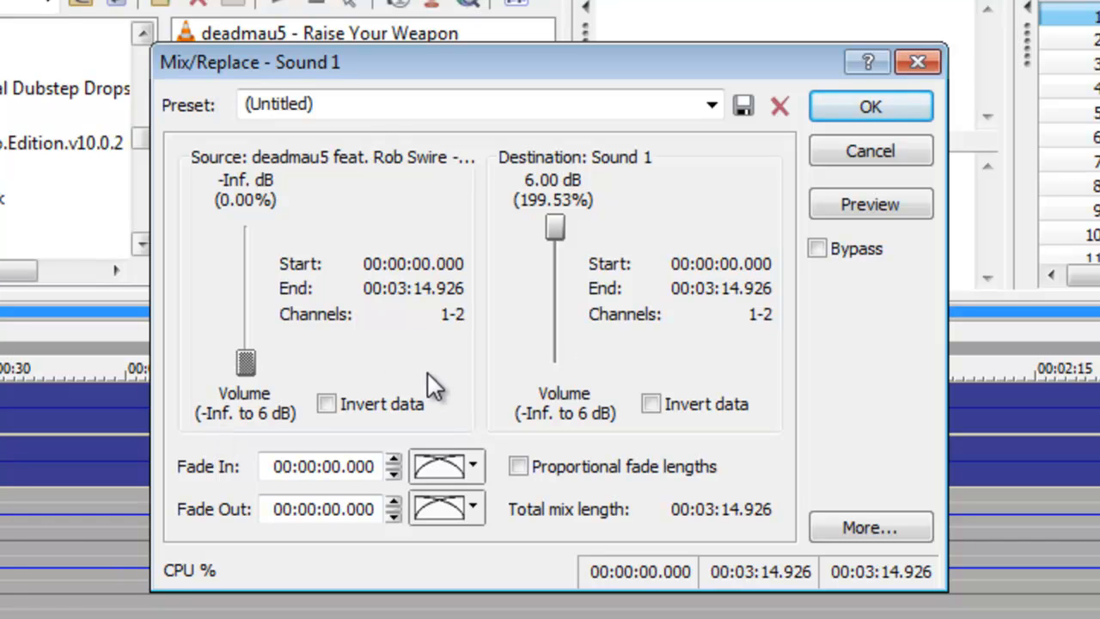
left_click(246, 361)
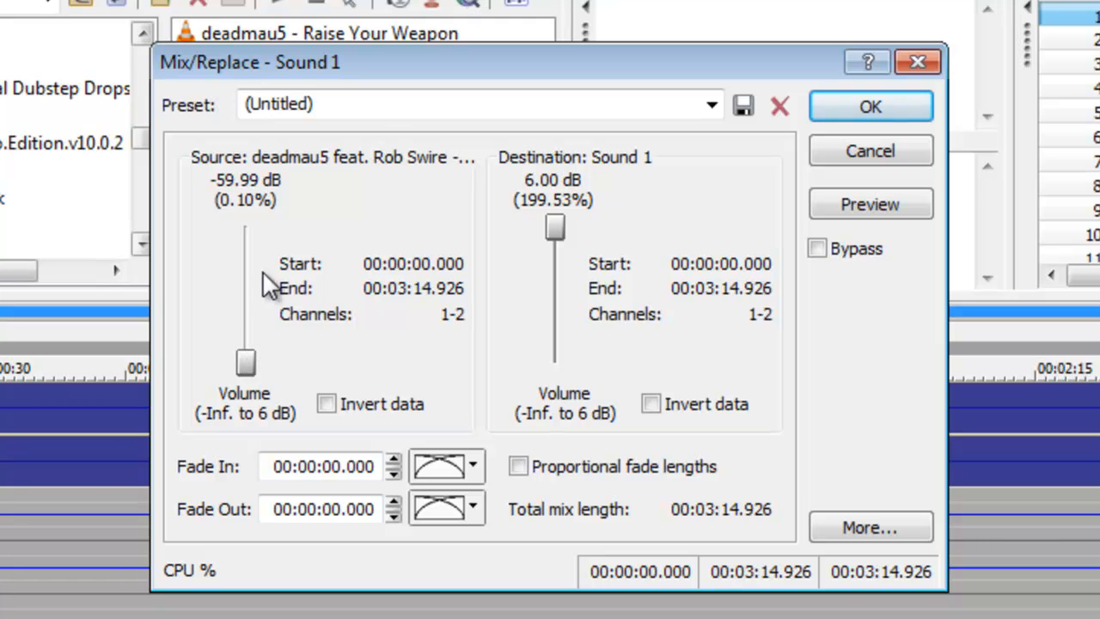
mouse_move(247, 362)
left_mouse_down()
mouse_move(250, 226)
mouse_move(247, 362)
left_mouse_up()
left_click_drag(554, 228, 555, 362)
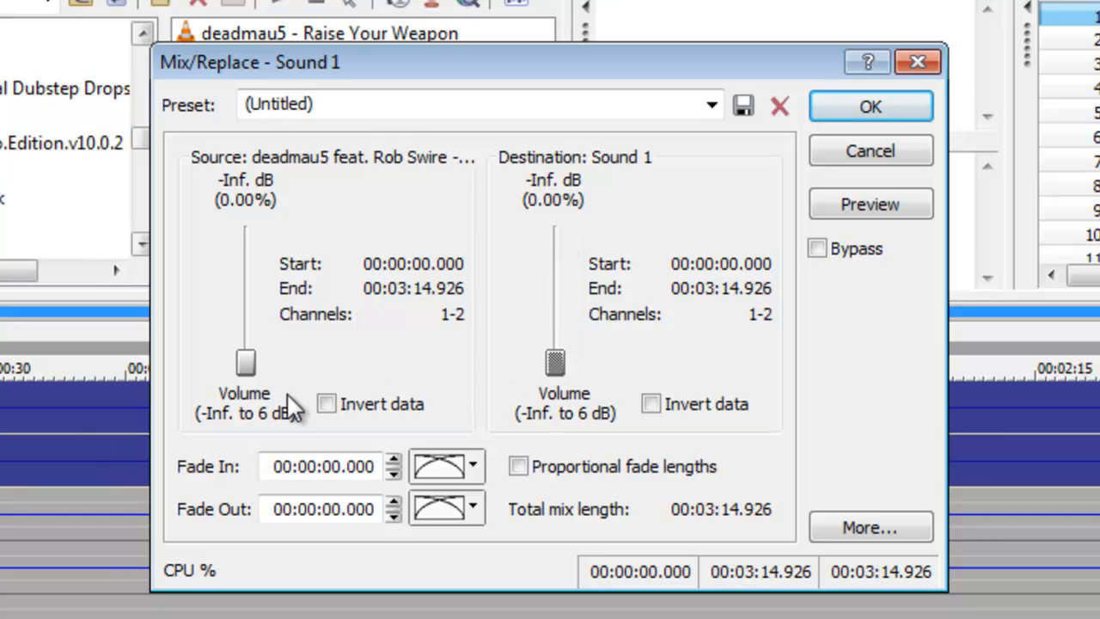
left_click_drag(251, 375, 247, 240)
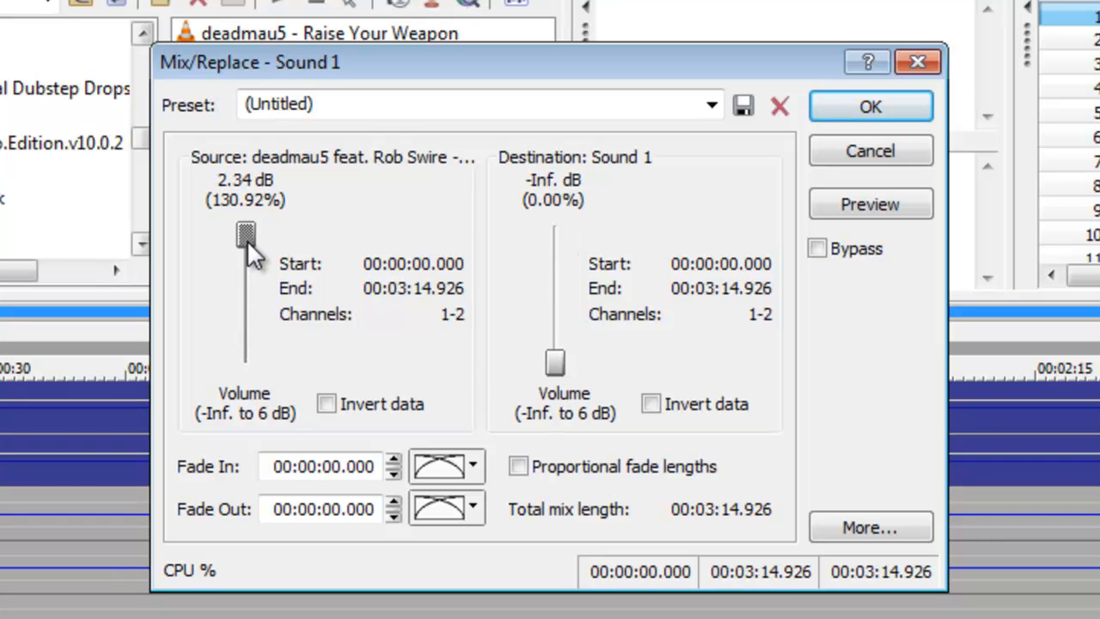
left_click_drag(555, 361, 561, 216)
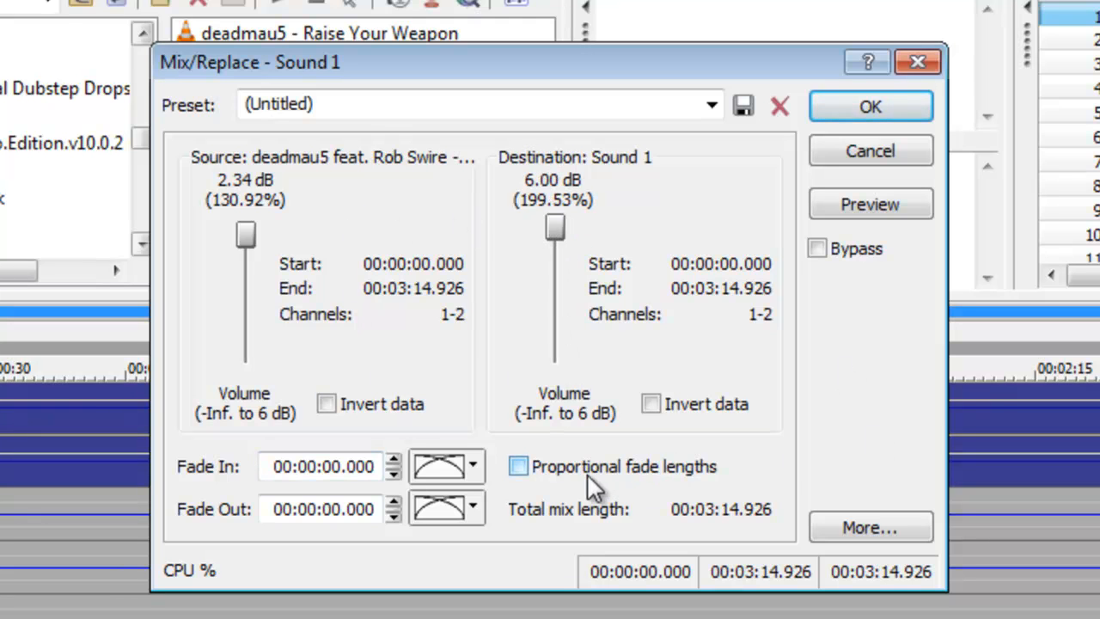
left_click(563, 464)
left_click(564, 464)
left_click(888, 112)
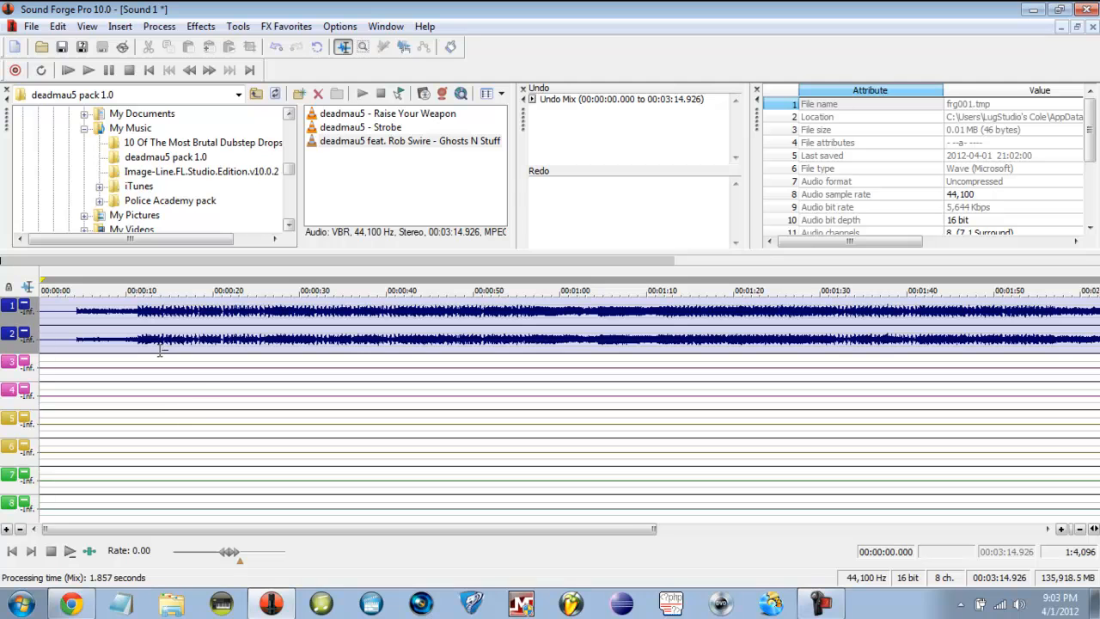
left_click_drag(120, 525, 910, 511)
left_click_drag(1057, 527, 267, 565)
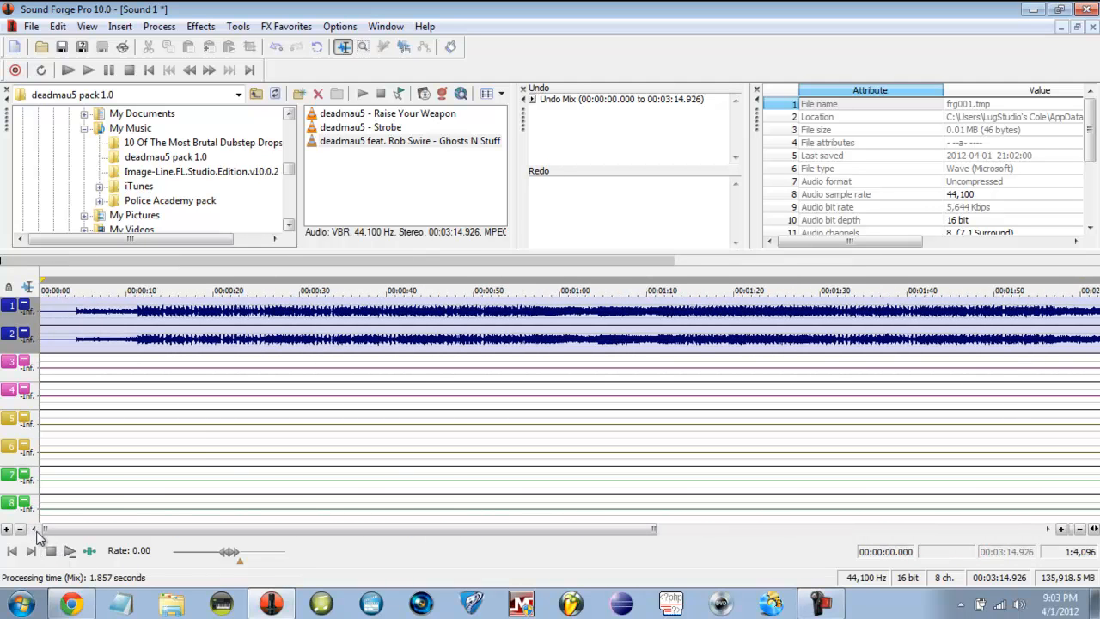
left_click_drag(165, 336, 235, 337)
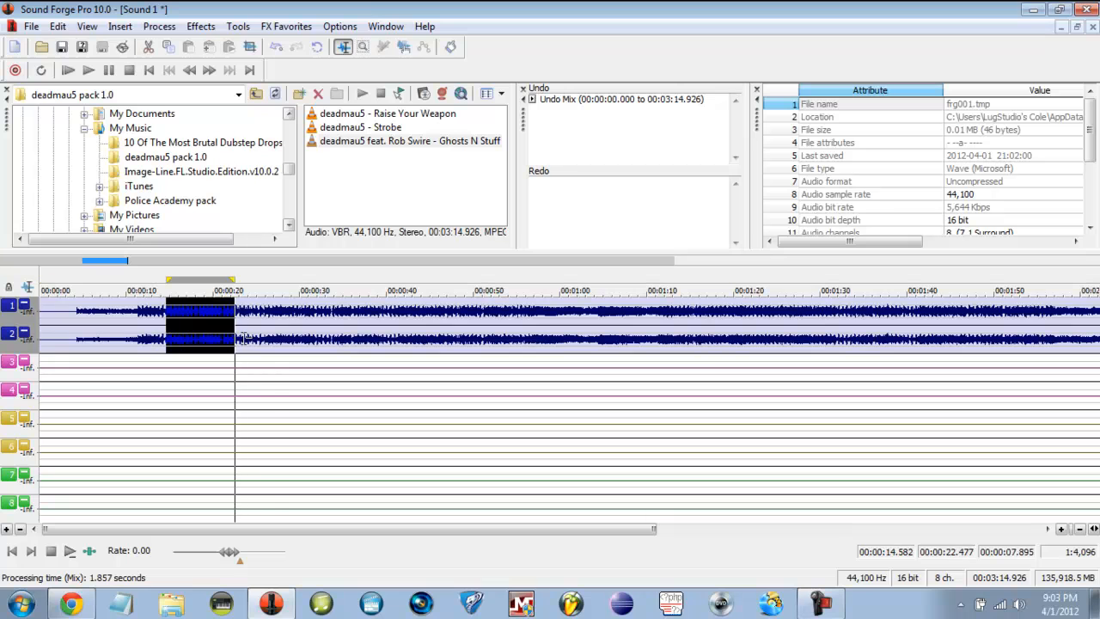
left_click(276, 338)
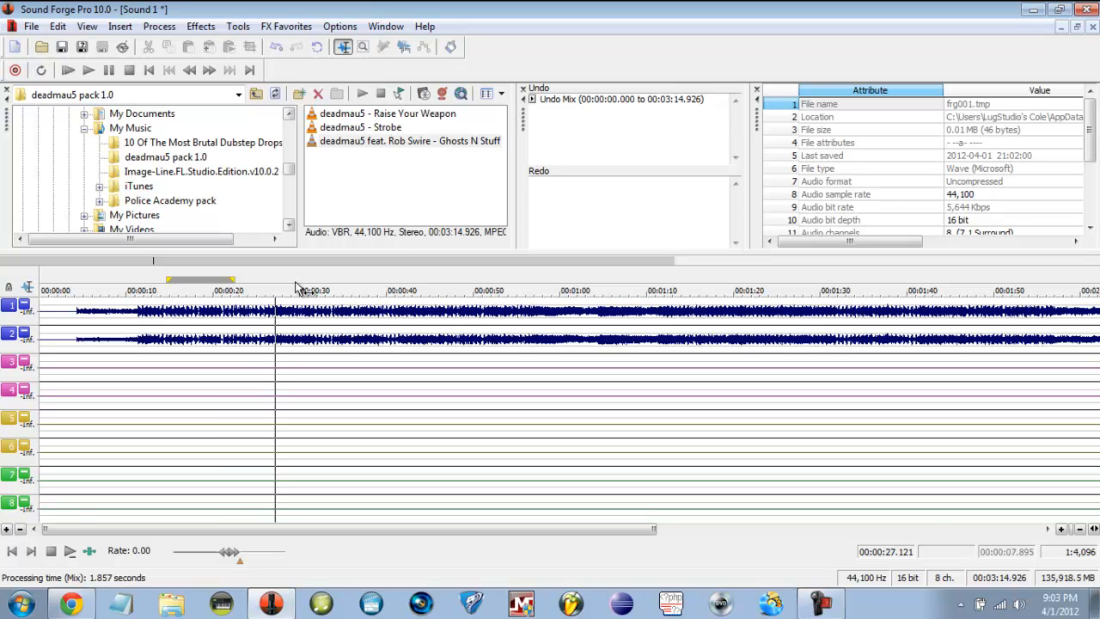
left_click(196, 311)
left_click(246, 303)
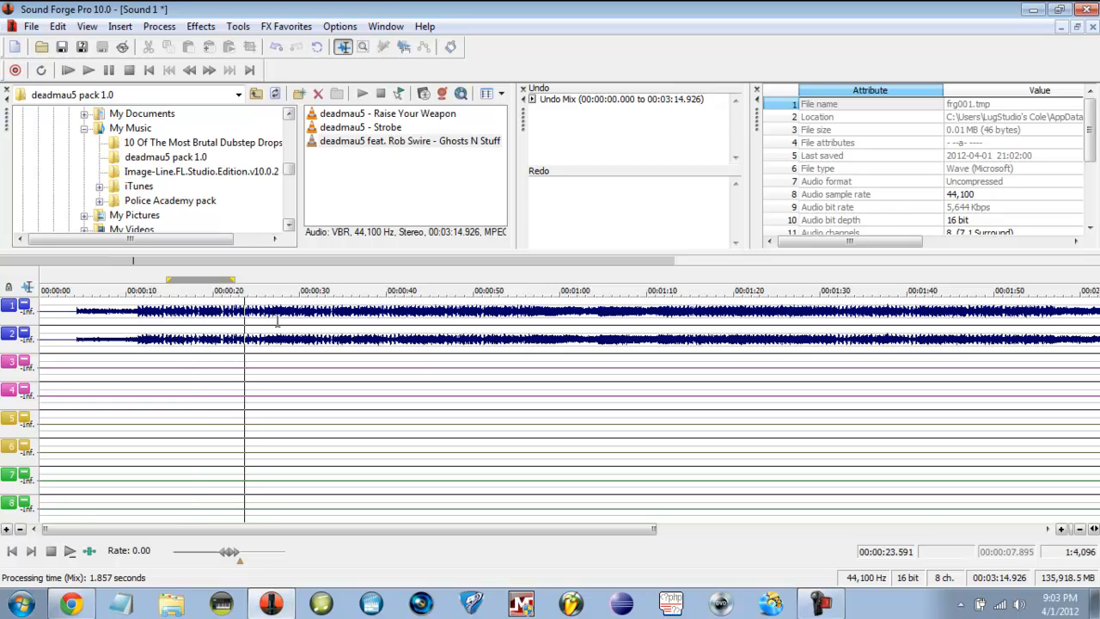
left_click(281, 316)
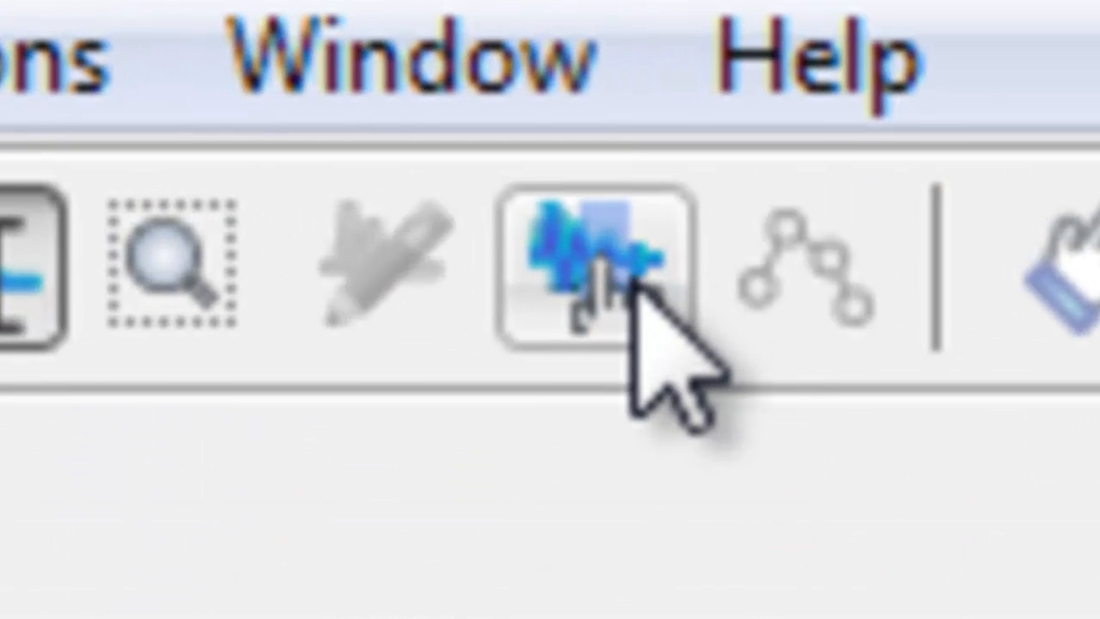
- Switch to the Event tool and select the whole song event on channels 1–2
left_click(653, 258)
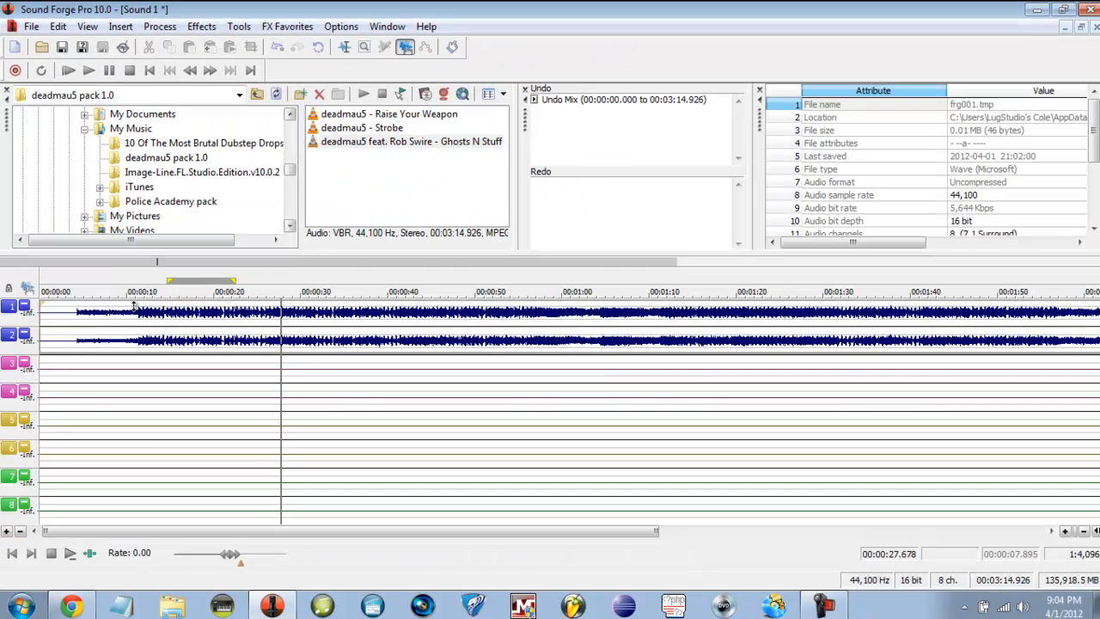
double_click(142, 311)
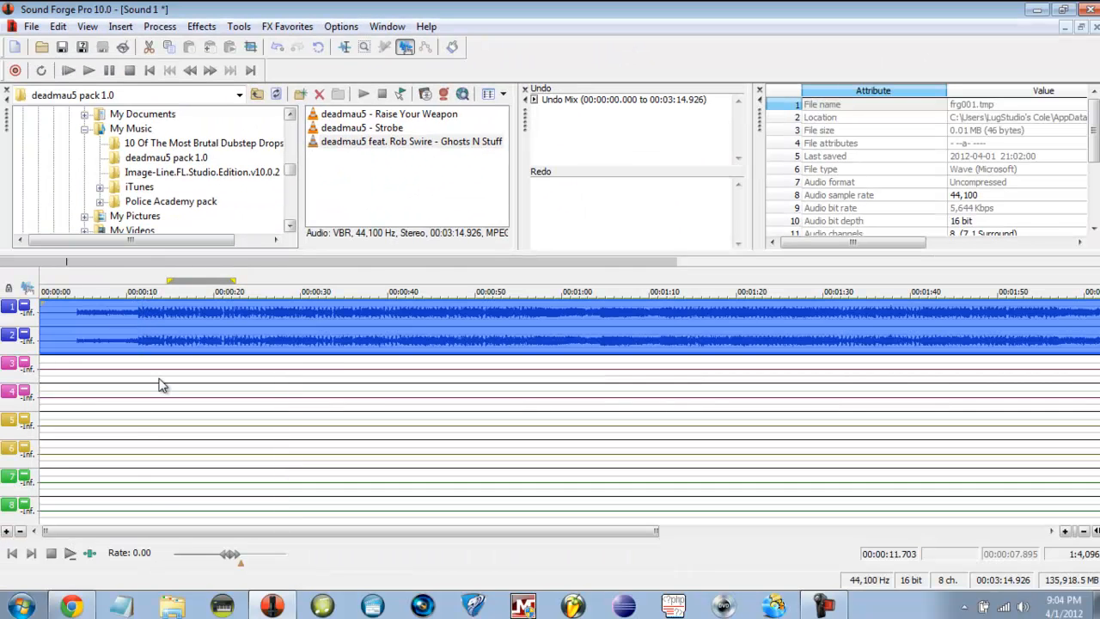
left_click_drag(135, 533, 152, 501)
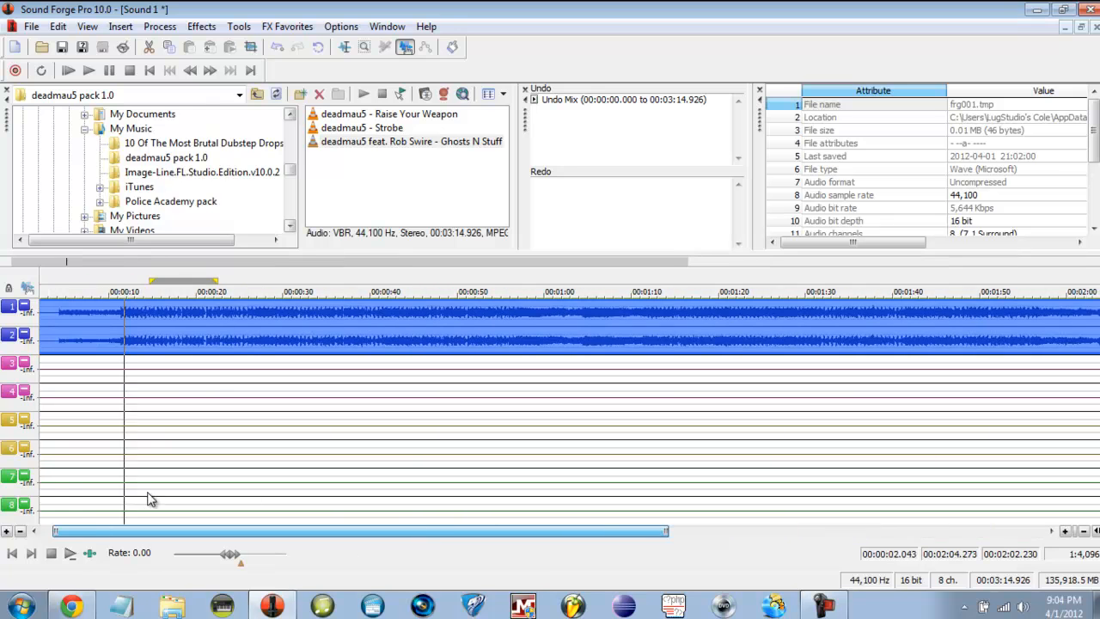
left_click_drag(4, 494, 167, 386)
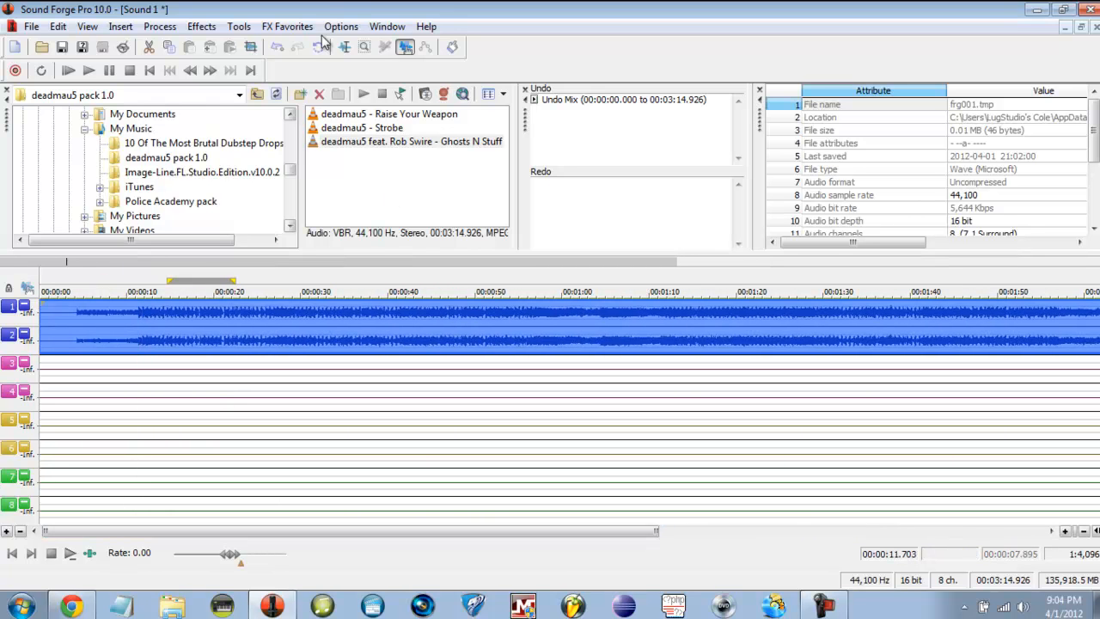
- Browse the Effects menu and close it without choosing an effect
left_click(200, 28)
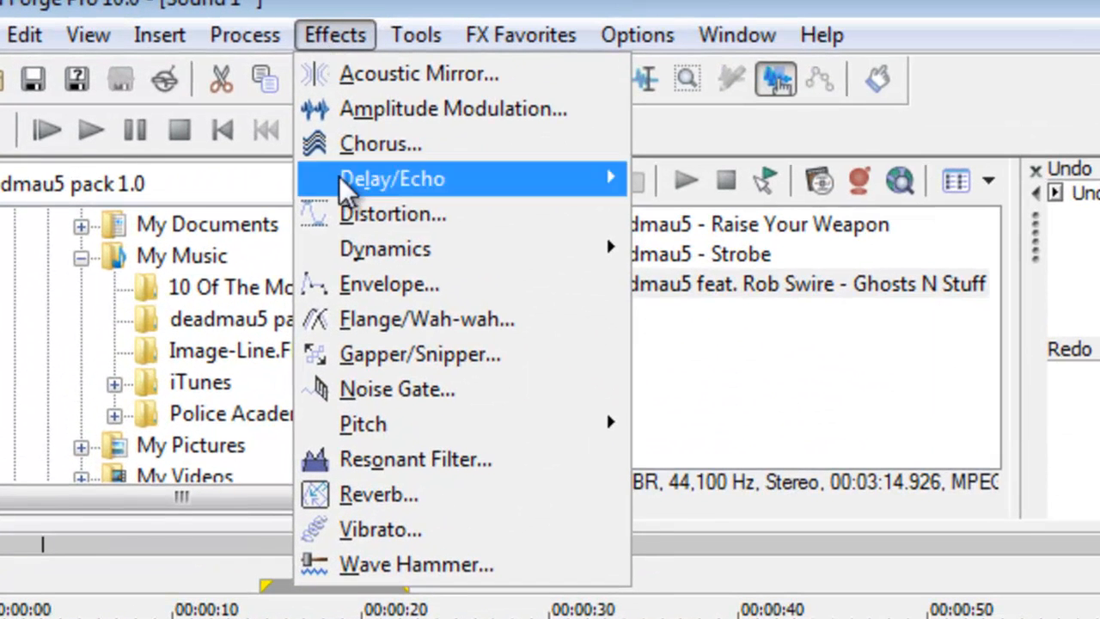
mouse_move(534, 427)
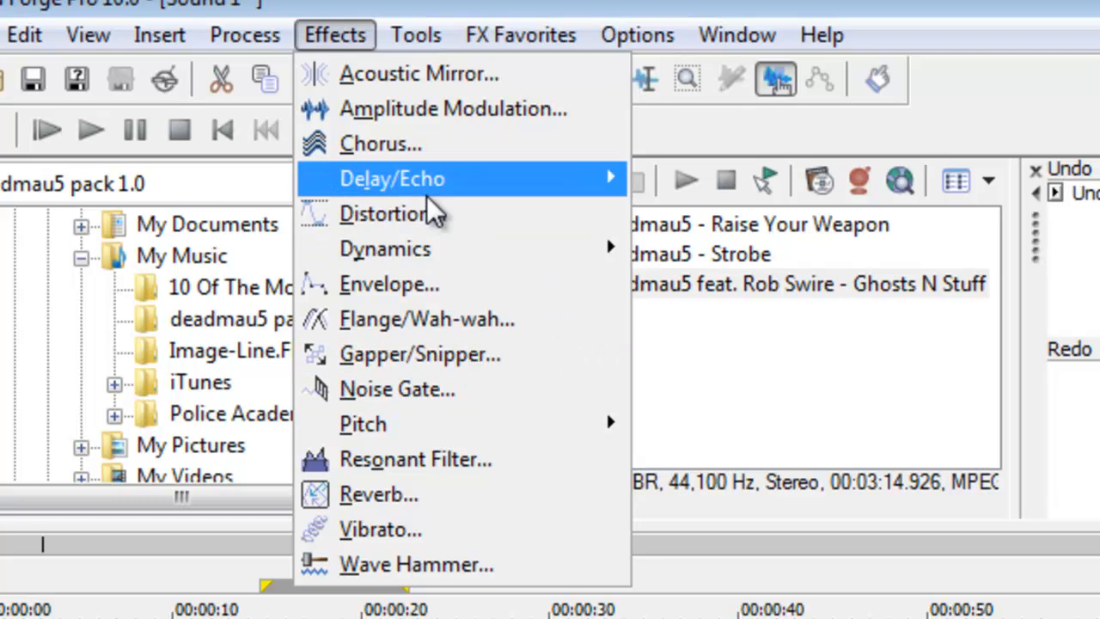
mouse_move(434, 190)
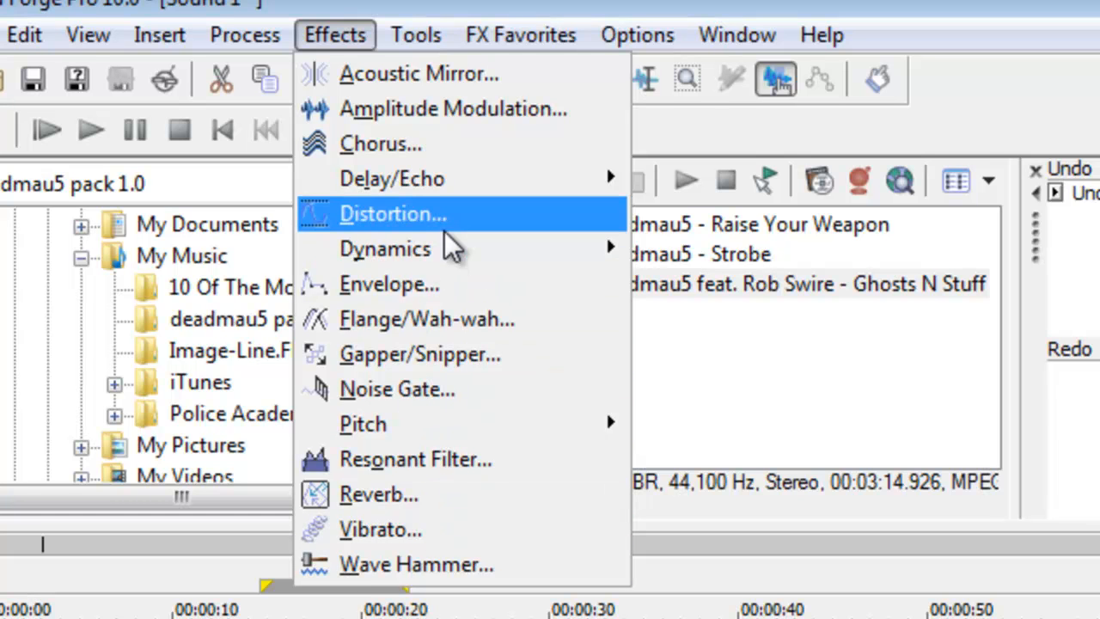
left_click(1028, 106)
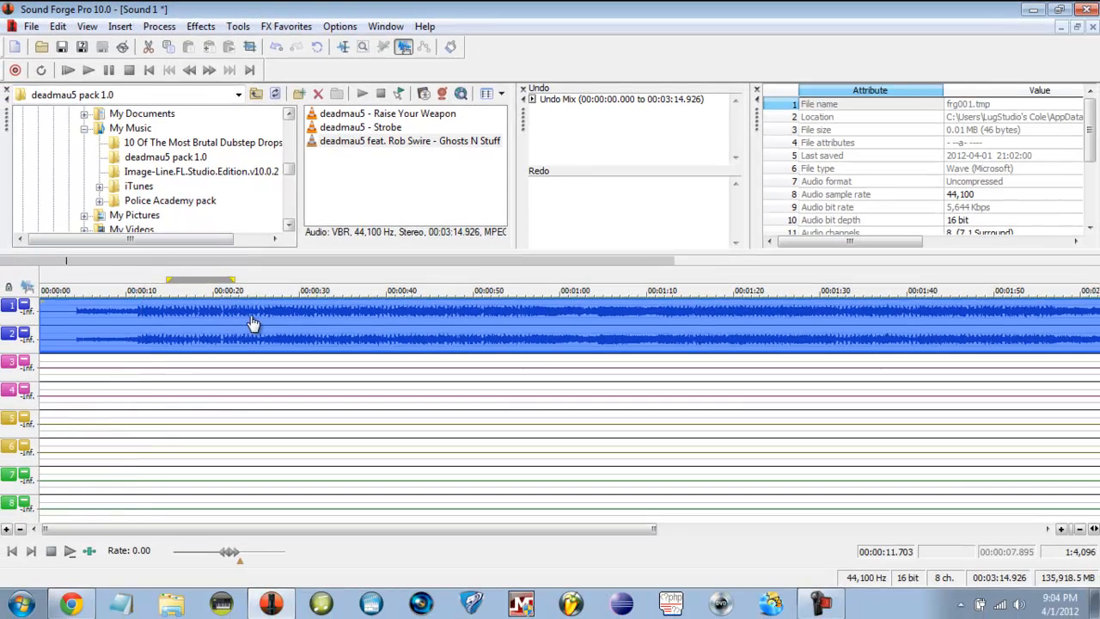
left_click(318, 330)
left_click(385, 327)
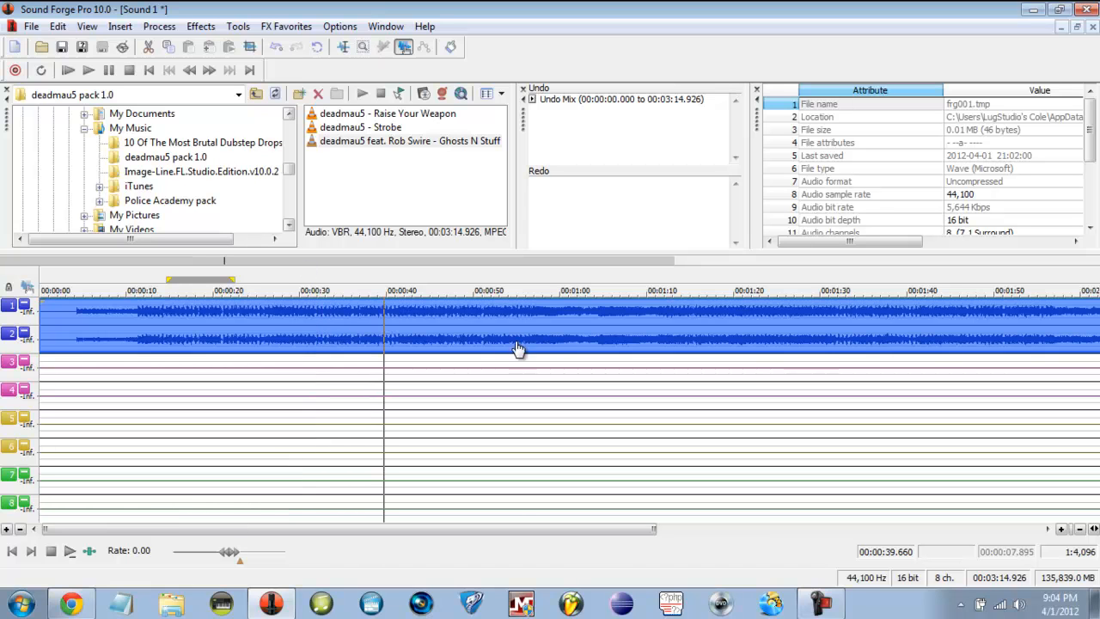
left_click(359, 328)
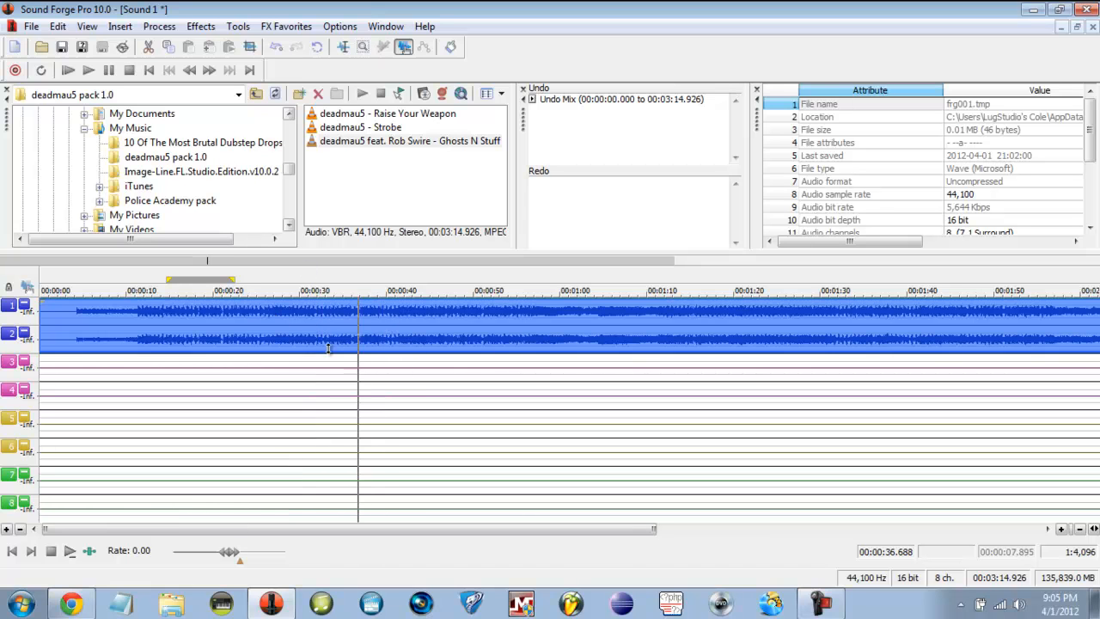
left_click_drag(298, 324, 144, 309)
left_click(259, 328)
left_click(355, 307)
left_click(586, 335)
left_click(752, 340)
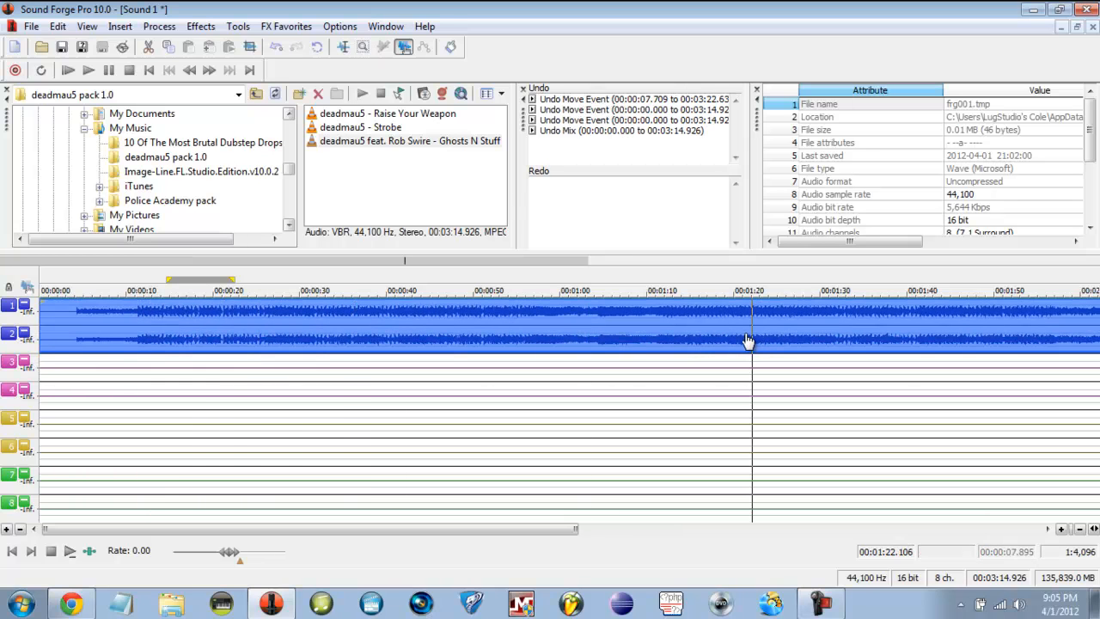
left_click(1084, 318)
left_click(1053, 319)
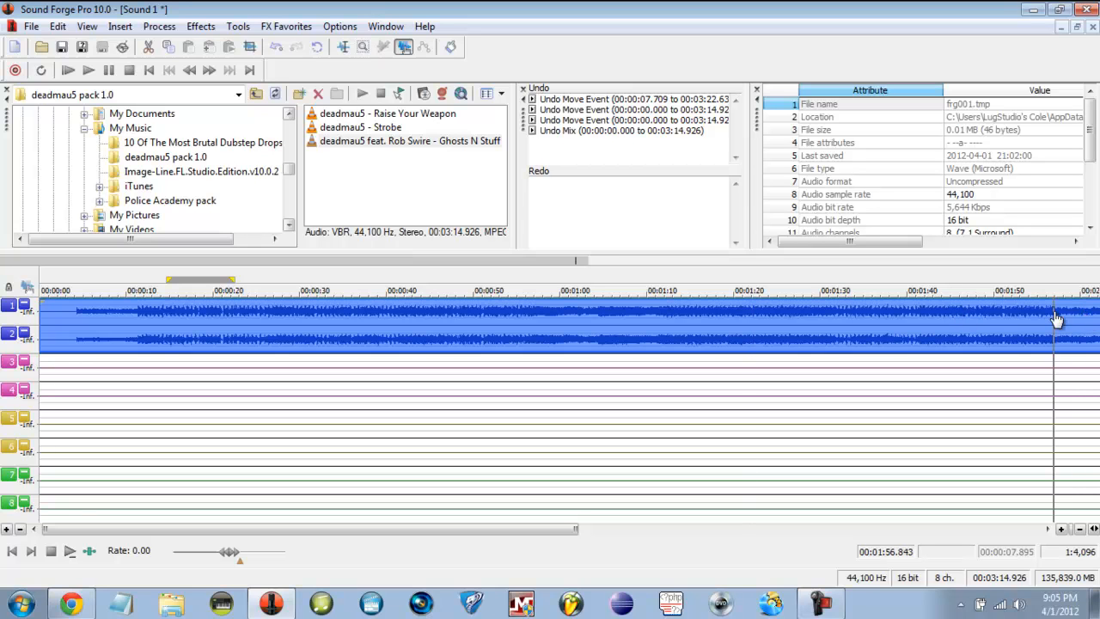
left_click(1046, 319)
- Split the song event and move the cut pieces to channels 3–4 and 5–6 at zero
key("s")
left_click_drag(1048, 319, 21, 361)
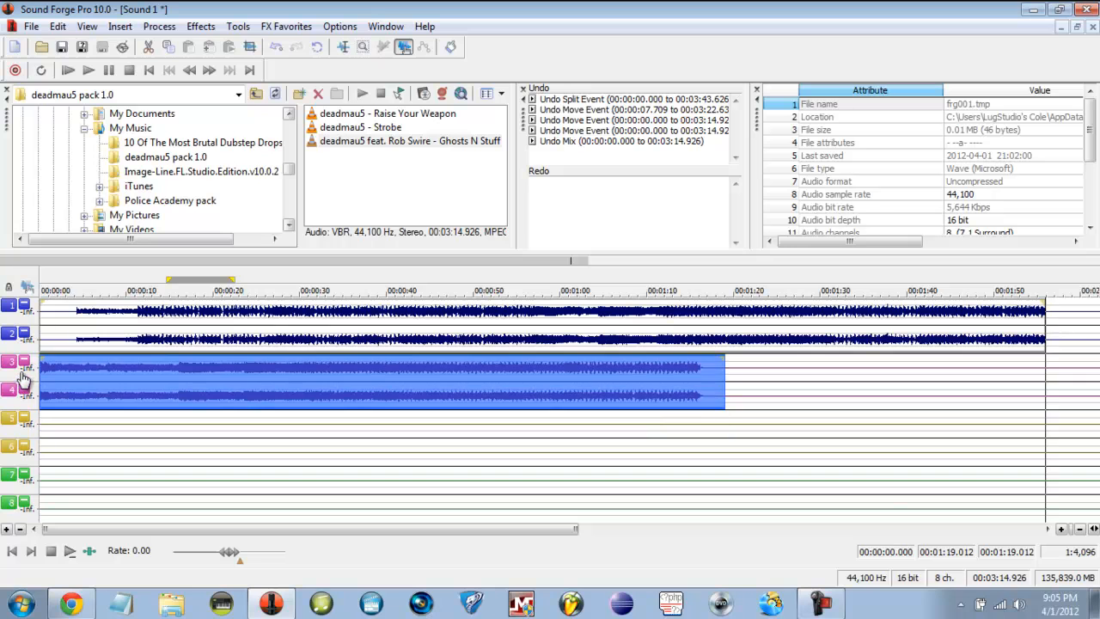
left_click(988, 335)
left_click(892, 326)
key("s")
left_click_drag(898, 328, 103, 442)
- Split further pieces near 00:00:50 and 00:01:08, moving them onto channels 7–8 and 5–6
left_click(485, 396)
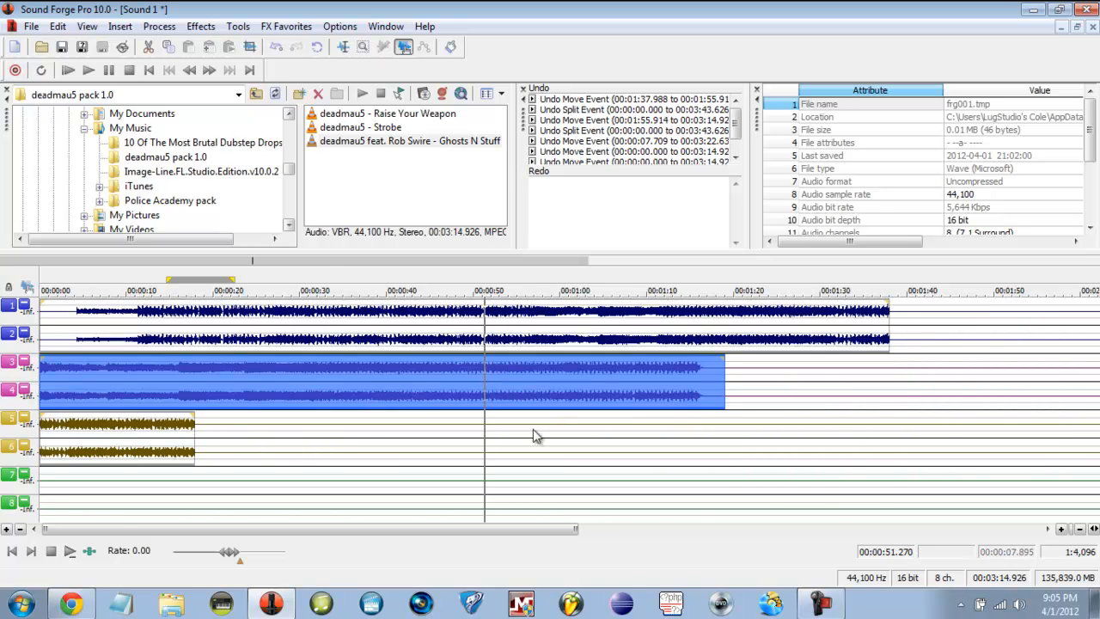
key("s")
left_click_drag(572, 383, 108, 486)
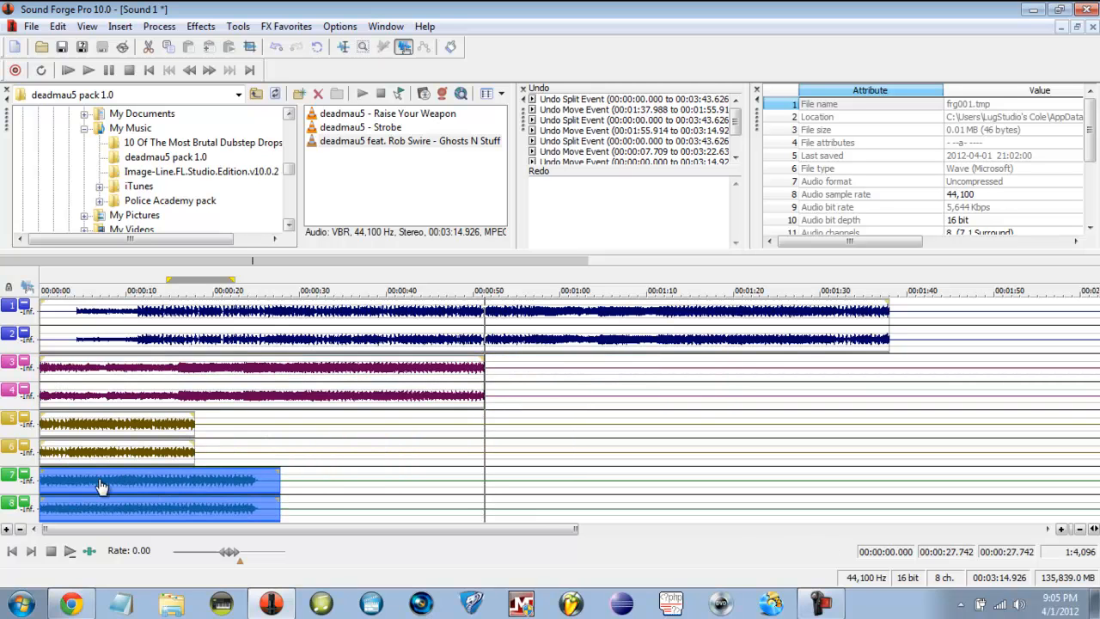
left_click(642, 331)
key("s")
left_click_drag(699, 334, 410, 514)
left_click_drag(488, 451, 300, 442)
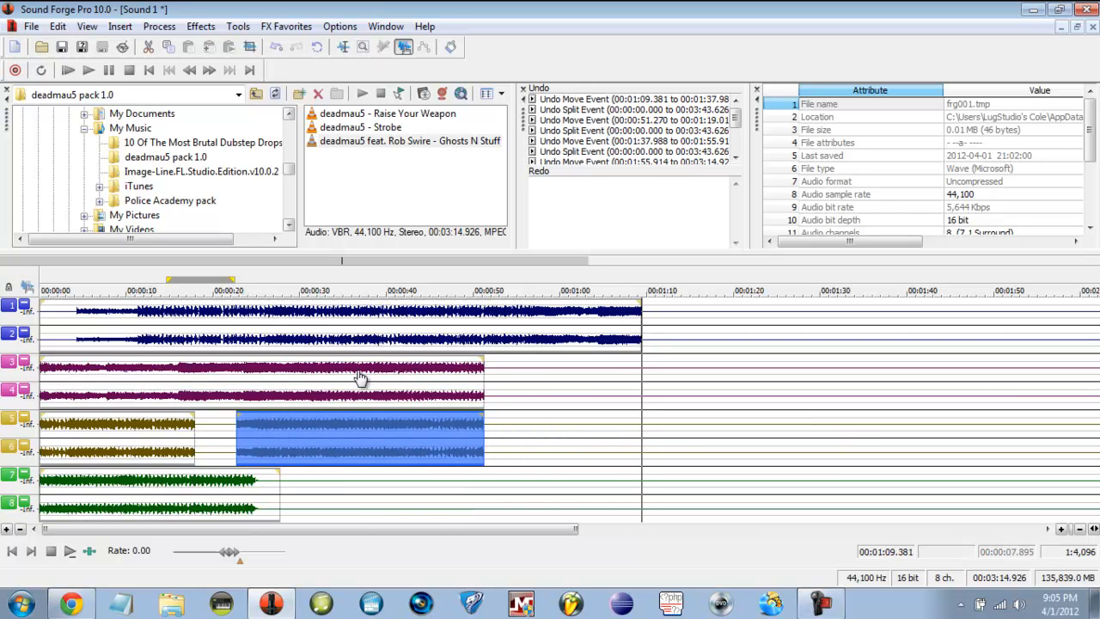
left_click(304, 277)
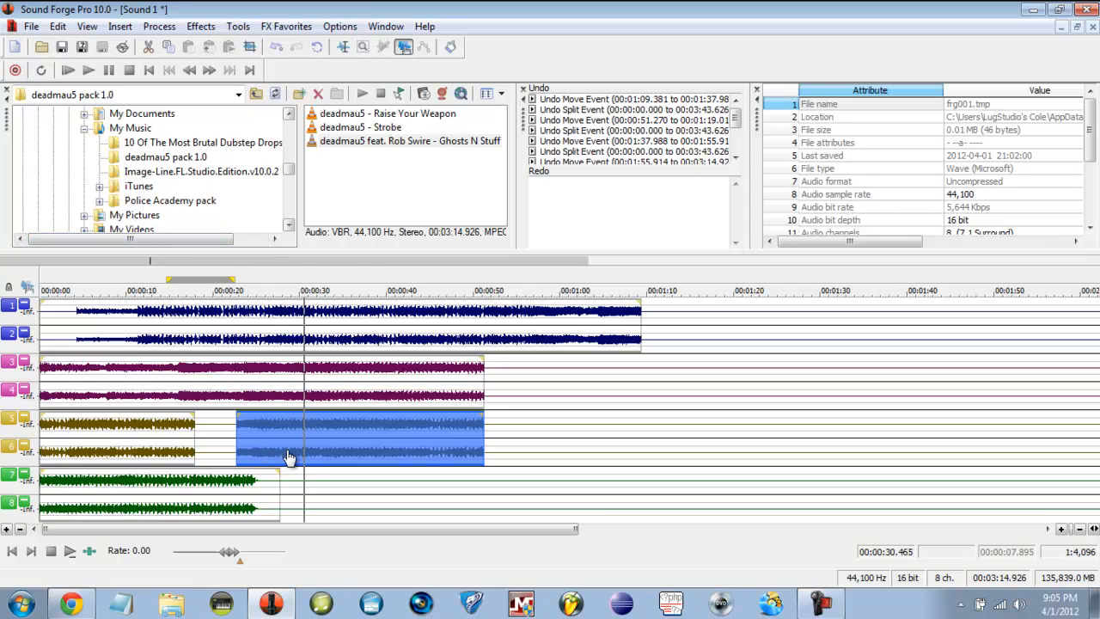
- Drag the channels 5–6 piece to follow the first channels 3–4 piece, then check each event
left_click_drag(421, 453, 679, 394)
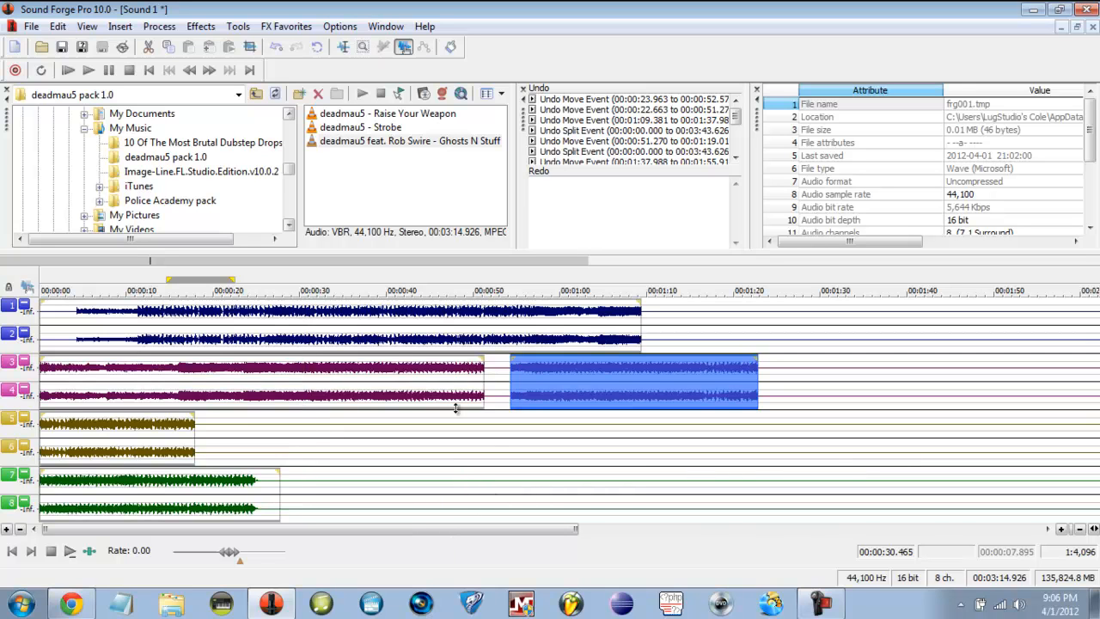
left_click(354, 378)
left_click(349, 325)
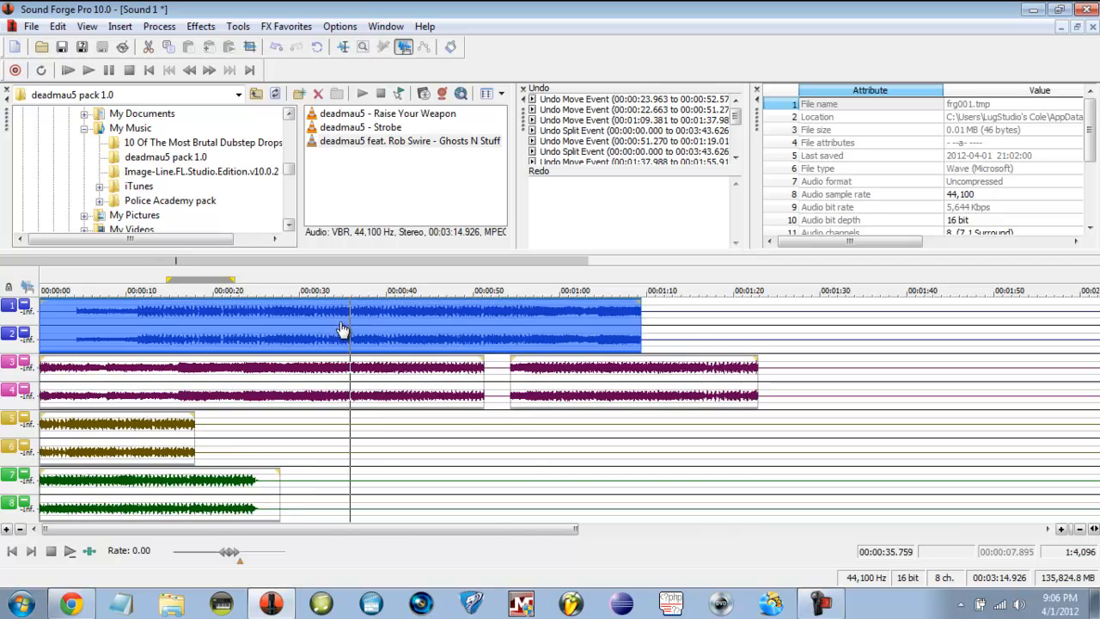
left_click(164, 418)
left_click(163, 483)
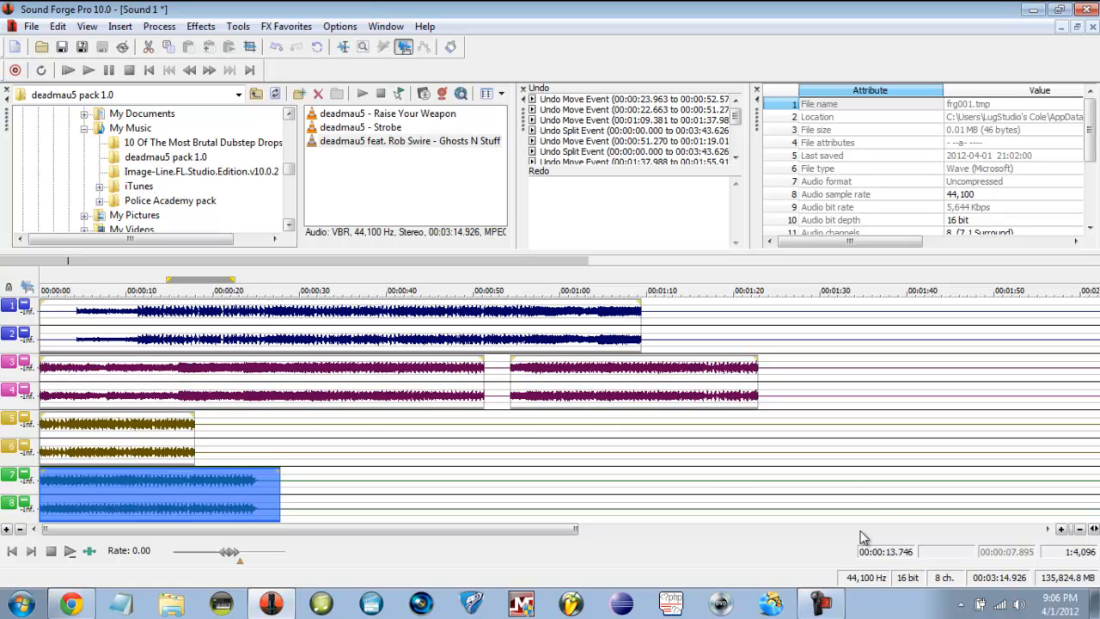